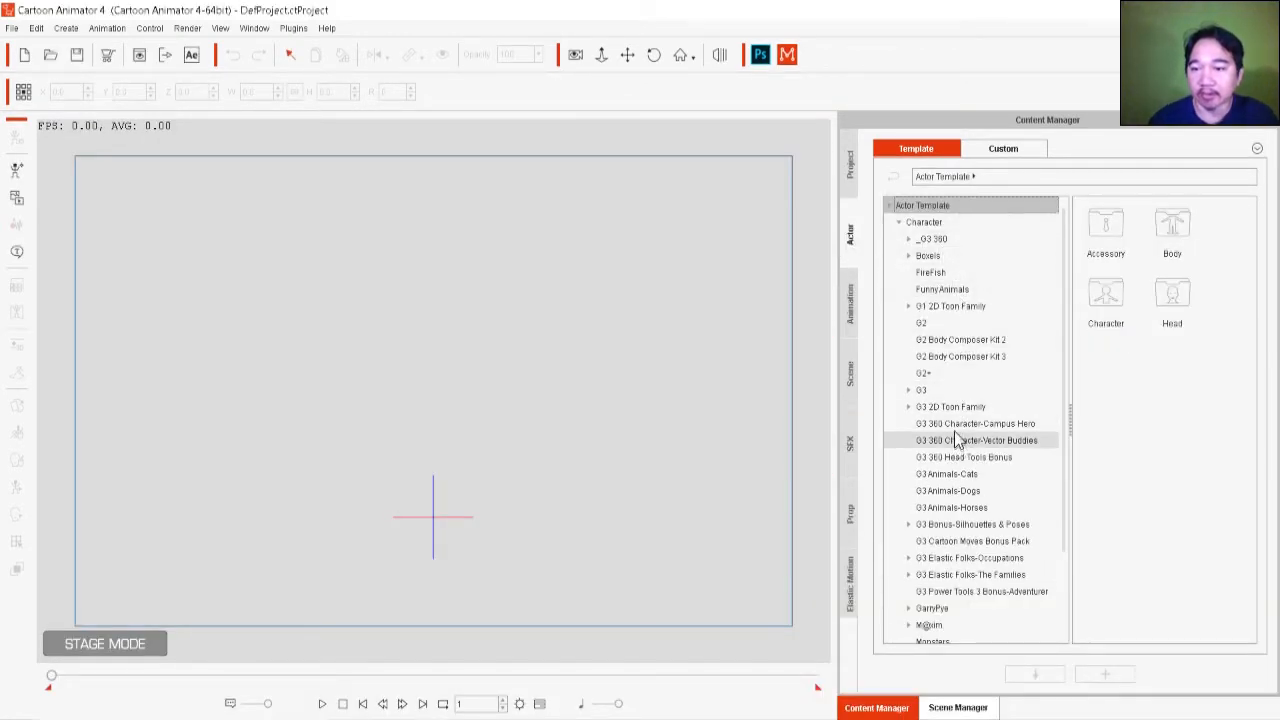
# Step: Place the Eva_S and Leon_S characters from G3 360 Character-Campus Hero side by side on the stage, facing each other
pyautogui.click(954, 428)
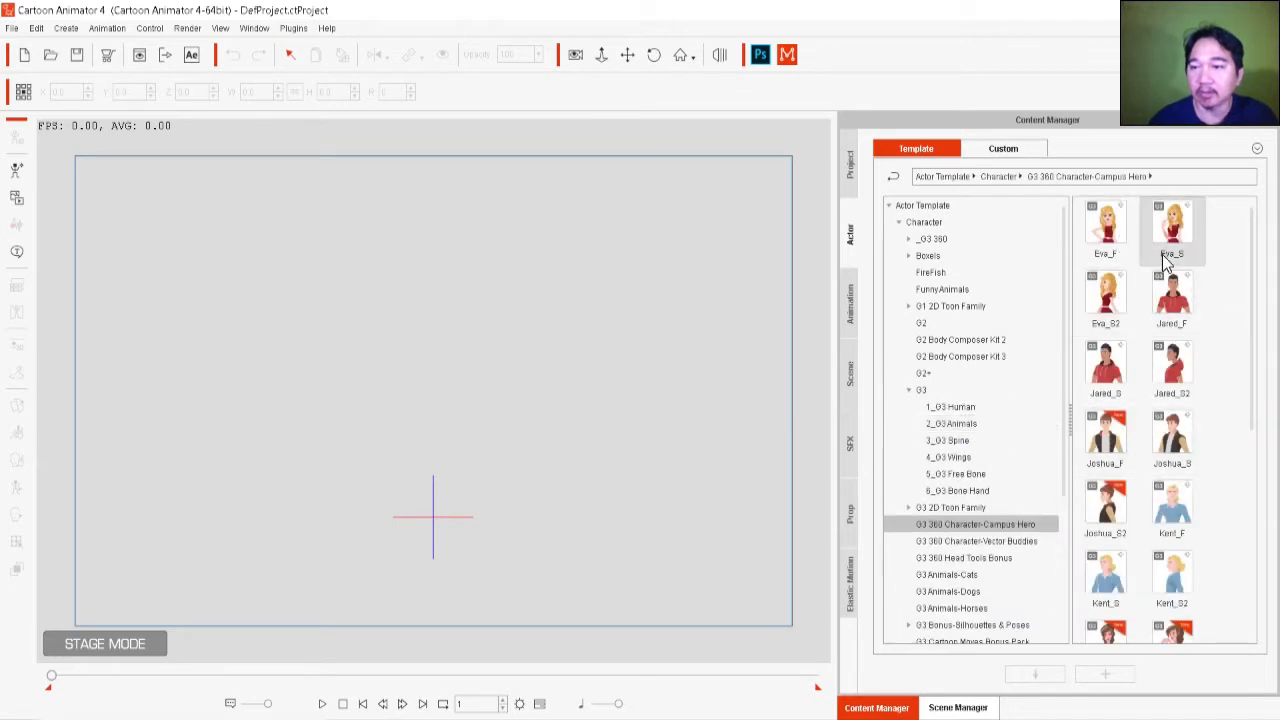
pyautogui.moveTo(1174, 232); pyautogui.dragTo(258, 372)
pyautogui.moveTo(1252, 385); pyautogui.dragTo(1254, 610)
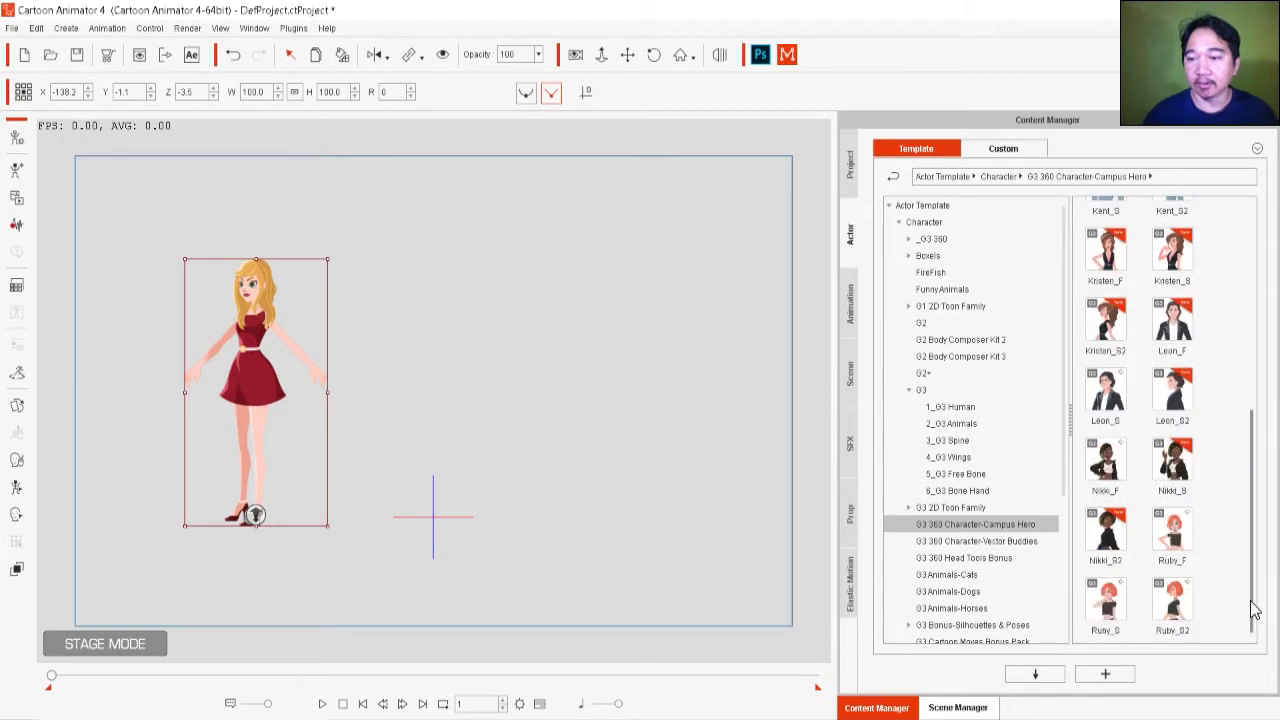
pyautogui.scroll(1, 1254, 600)
pyautogui.moveTo(1105, 480); pyautogui.dragTo(620, 374)
# Step: Load the Sit_SeeYa_F motion from the Studio Mocap-Spunky Moves Interaction folder onto the woman and enable Flip Body
pyautogui.click(252, 385)
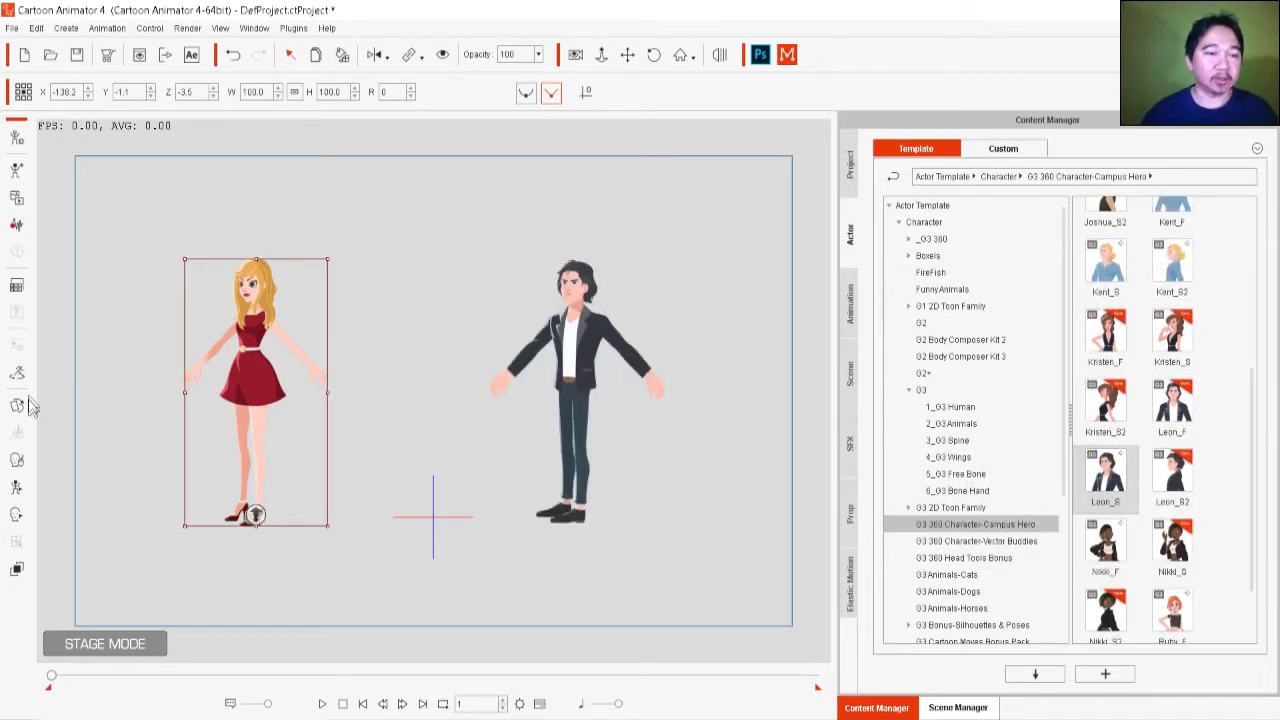
pyautogui.click(853, 310)
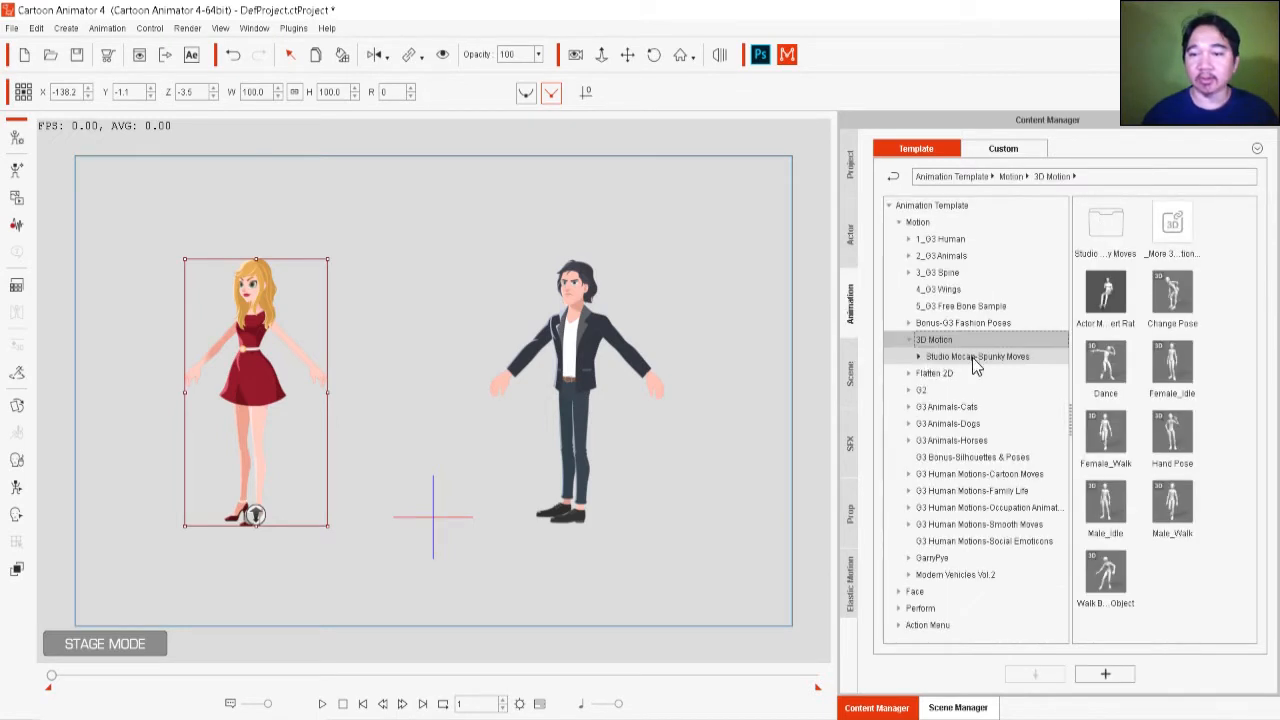
pyautogui.click(915, 357)
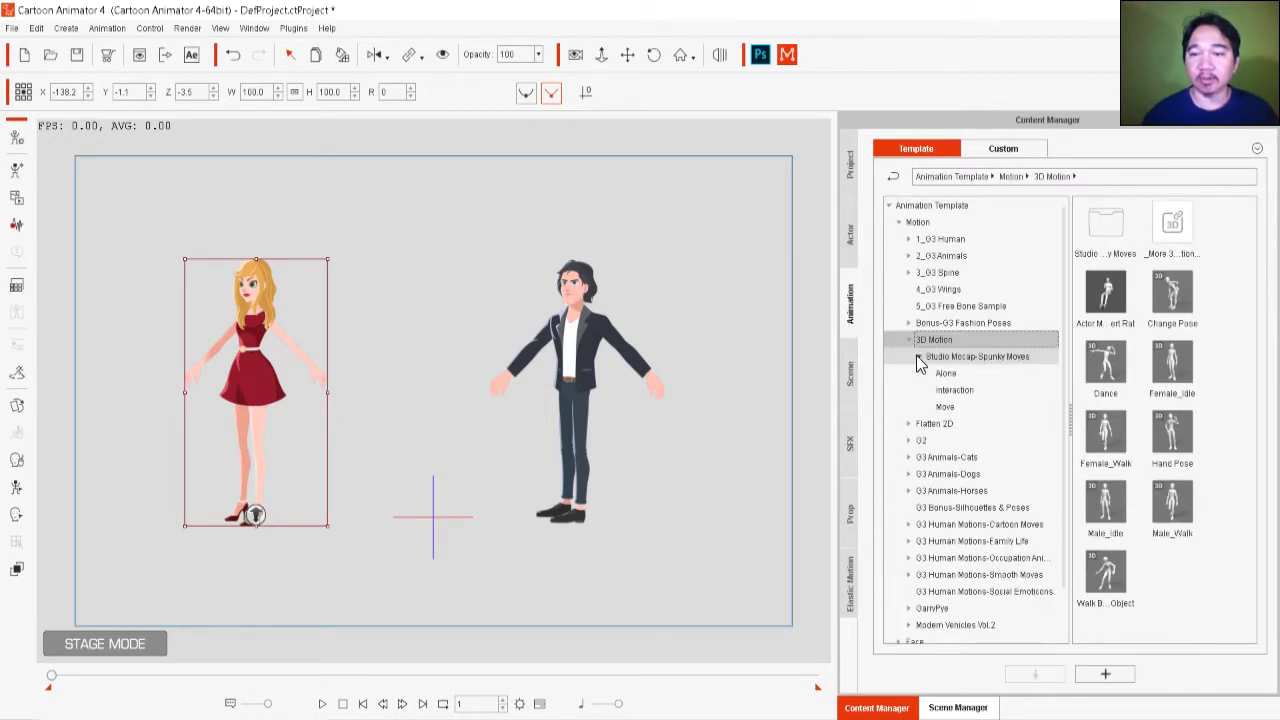
pyautogui.click(952, 392)
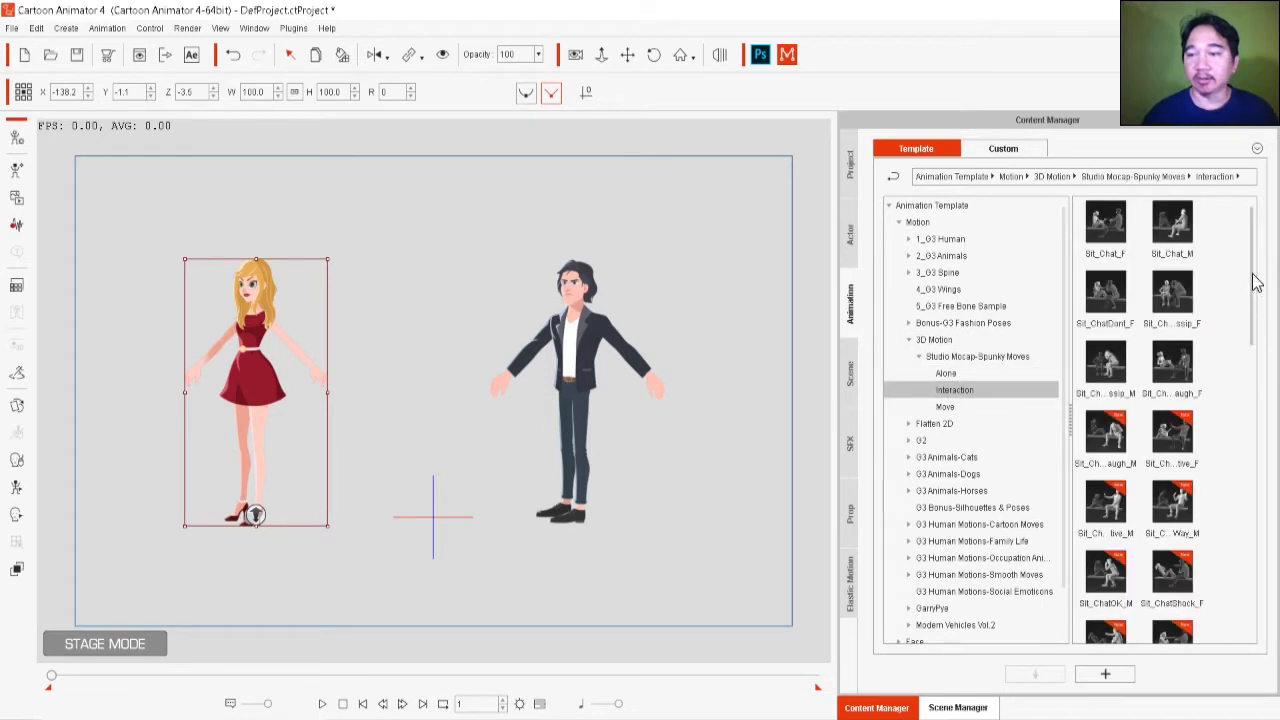
pyautogui.moveTo(1249, 272); pyautogui.dragTo(1246, 366)
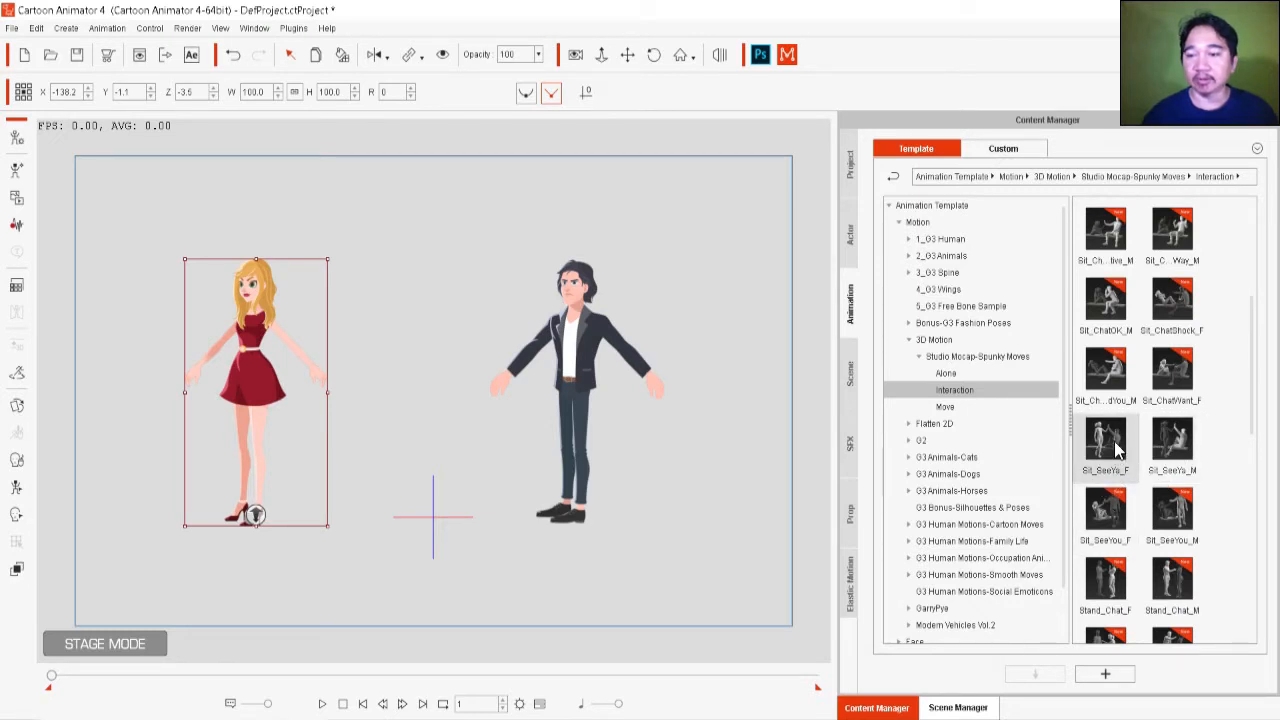
pyautogui.moveTo(1115, 450); pyautogui.dragTo(250, 355)
pyautogui.moveTo(905, 237); pyautogui.dragTo(935, 208)
pyautogui.click(906, 556)
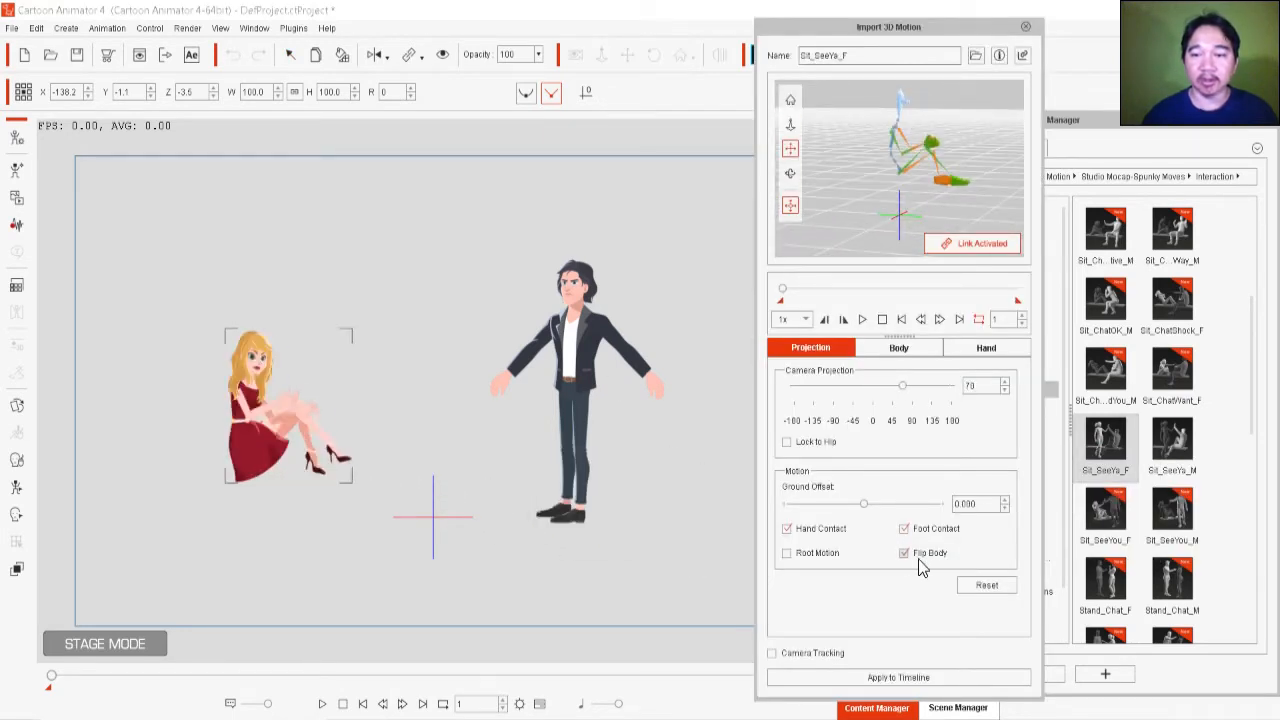
# Step: Try a different viewing angle for the woman's motion, apply it to the timeline and preview the playback
pyautogui.click(901, 348)
pyautogui.moveTo(905, 215); pyautogui.dragTo(889, 229)
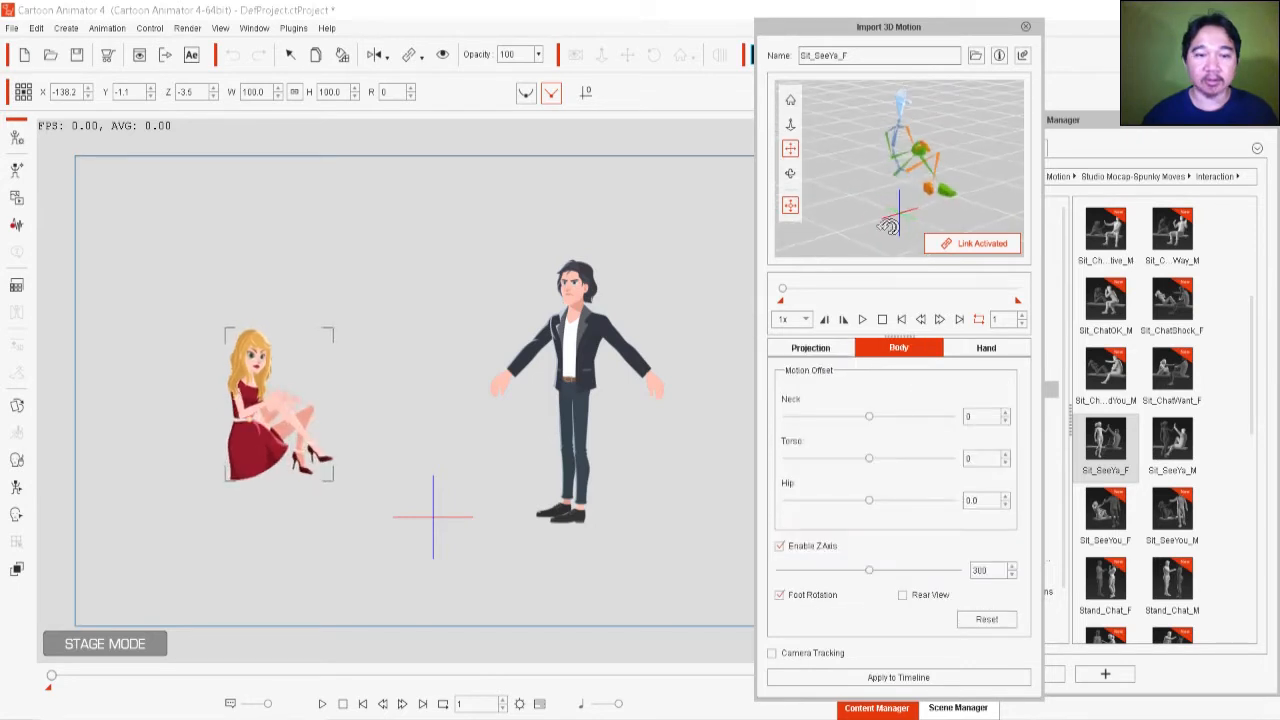
pyautogui.click(889, 678)
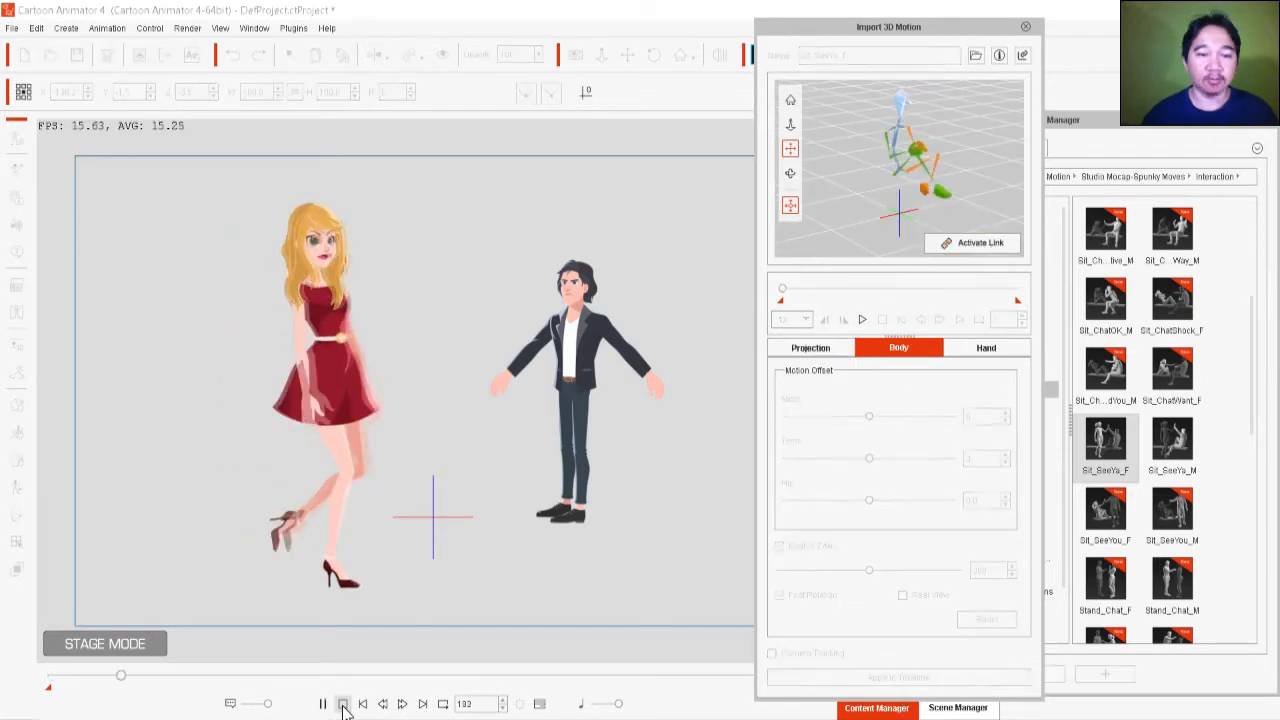
pyautogui.click(342, 703)
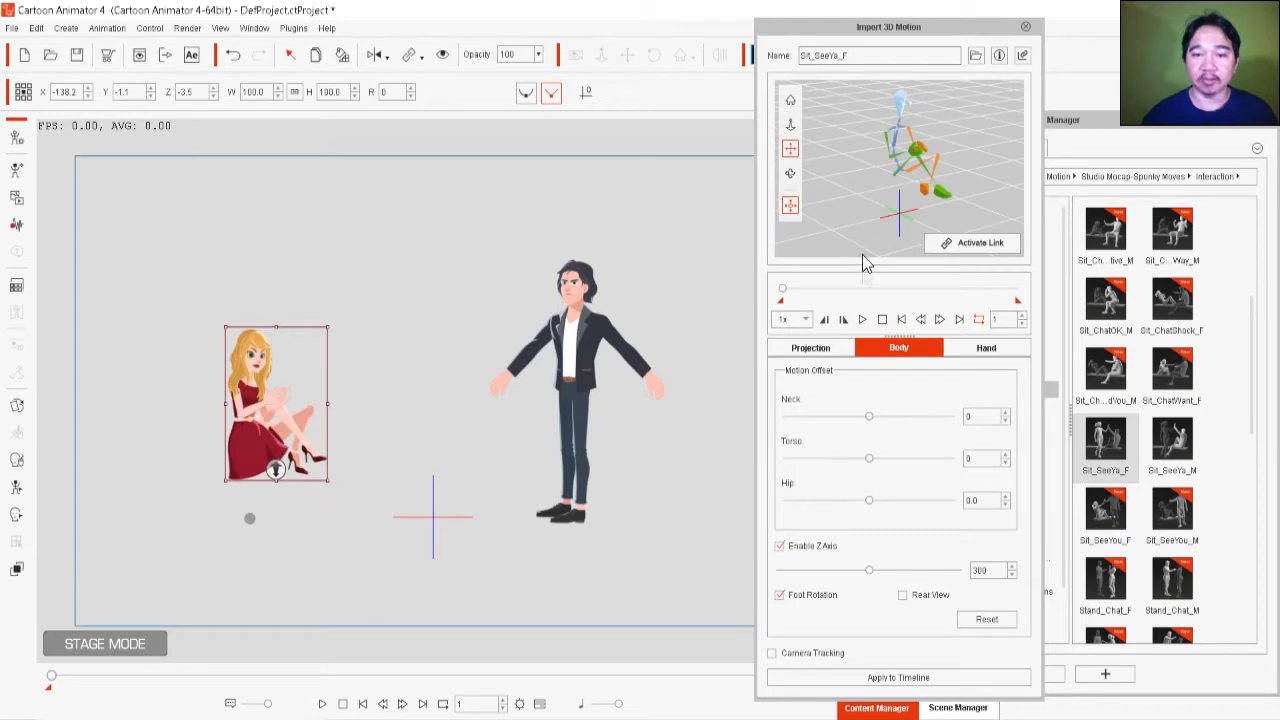
# Step: Relink the Sit_SeeYa_F motion to the woman, check its pose at frame 111 and apply the motion to the timeline
pyautogui.click(975, 243)
pyautogui.moveTo(783, 289); pyautogui.dragTo(909, 291)
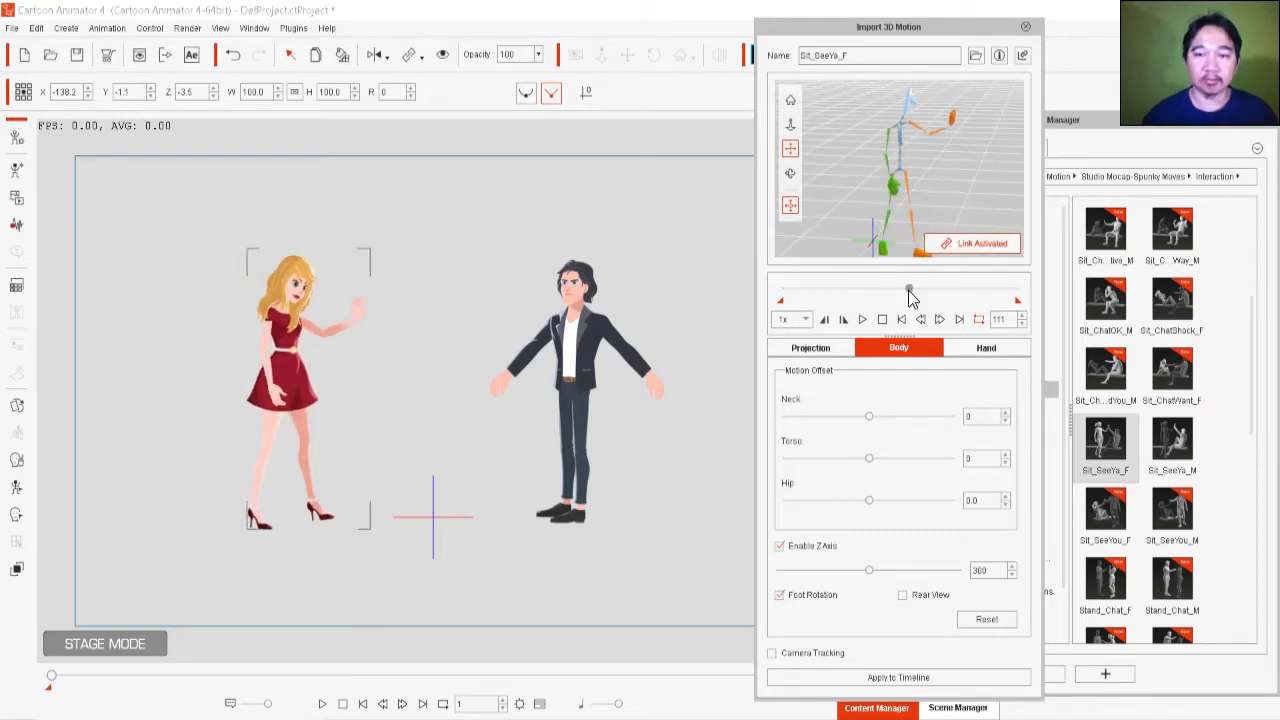
pyautogui.click(900, 677)
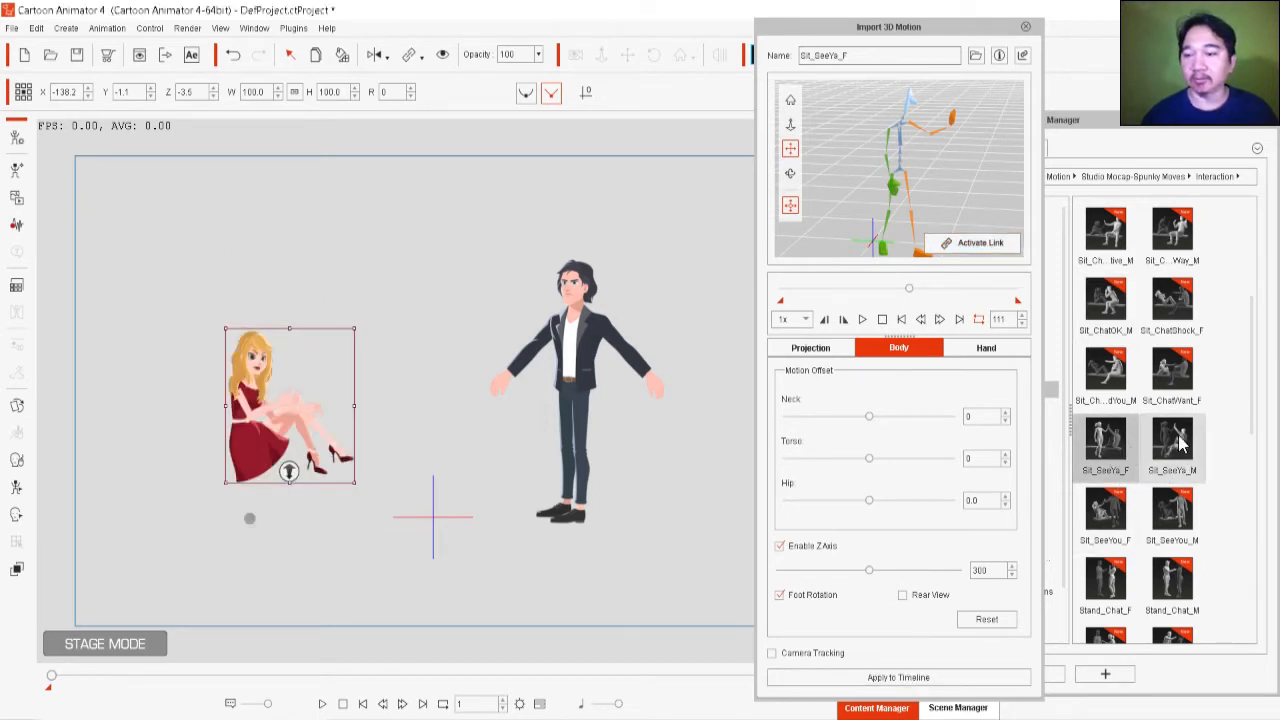
# Step: Load the Sit_SeeYa_M motion onto the man, preview it and apply it to the timeline
pyautogui.moveTo(1177, 480); pyautogui.dragTo(577, 352)
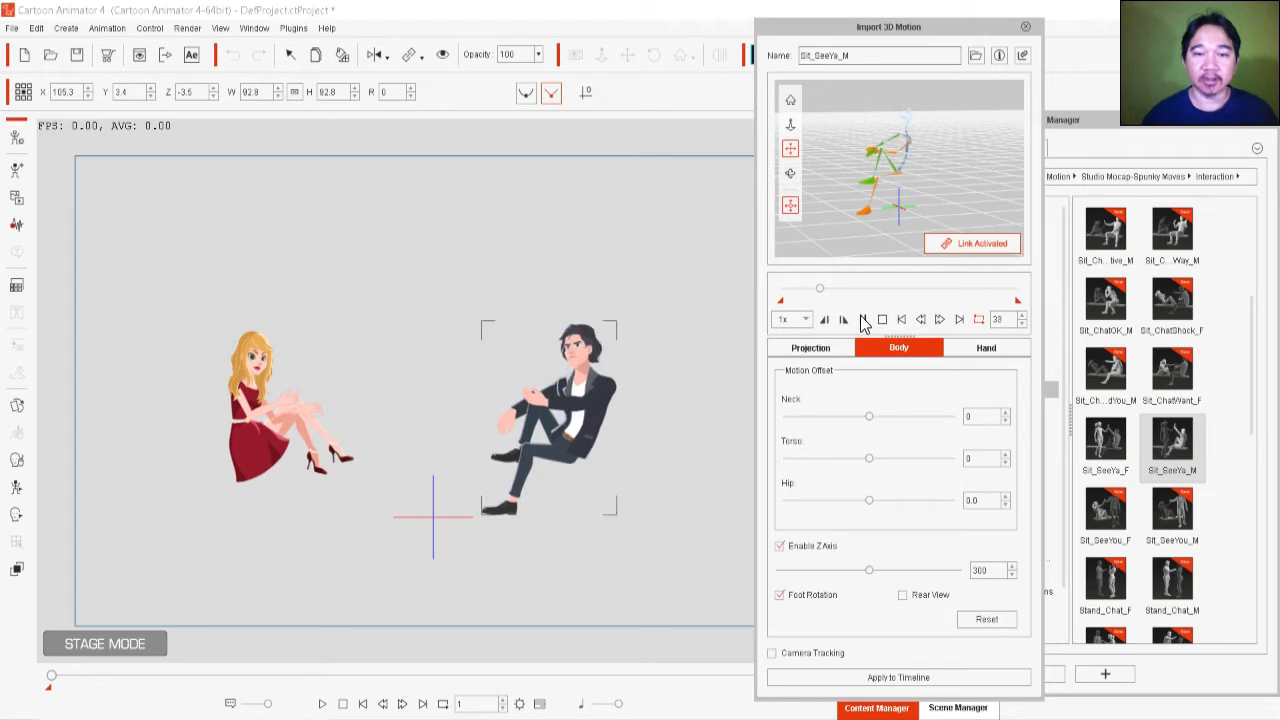
pyautogui.click(862, 319)
pyautogui.click(898, 677)
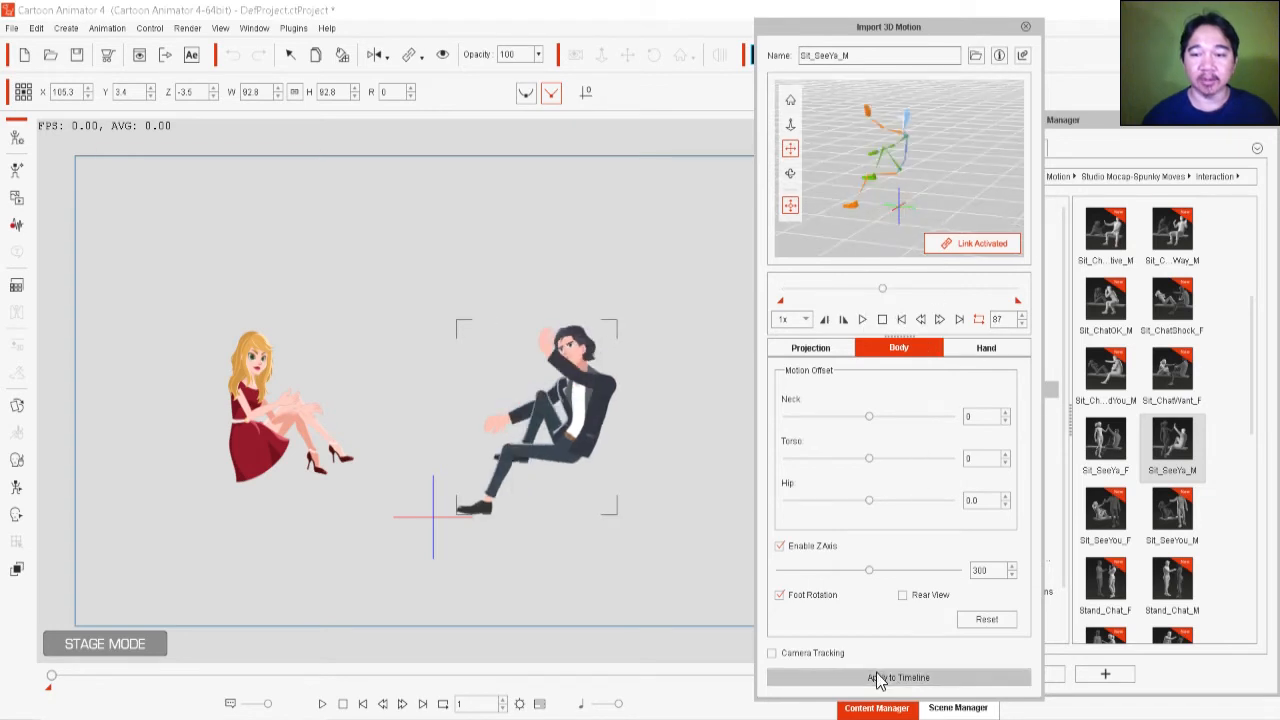
# Step: Move the seated woman close to the man's feet and close the 3D motion import window
pyautogui.click(263, 450)
pyautogui.moveTo(263, 450); pyautogui.dragTo(396, 431)
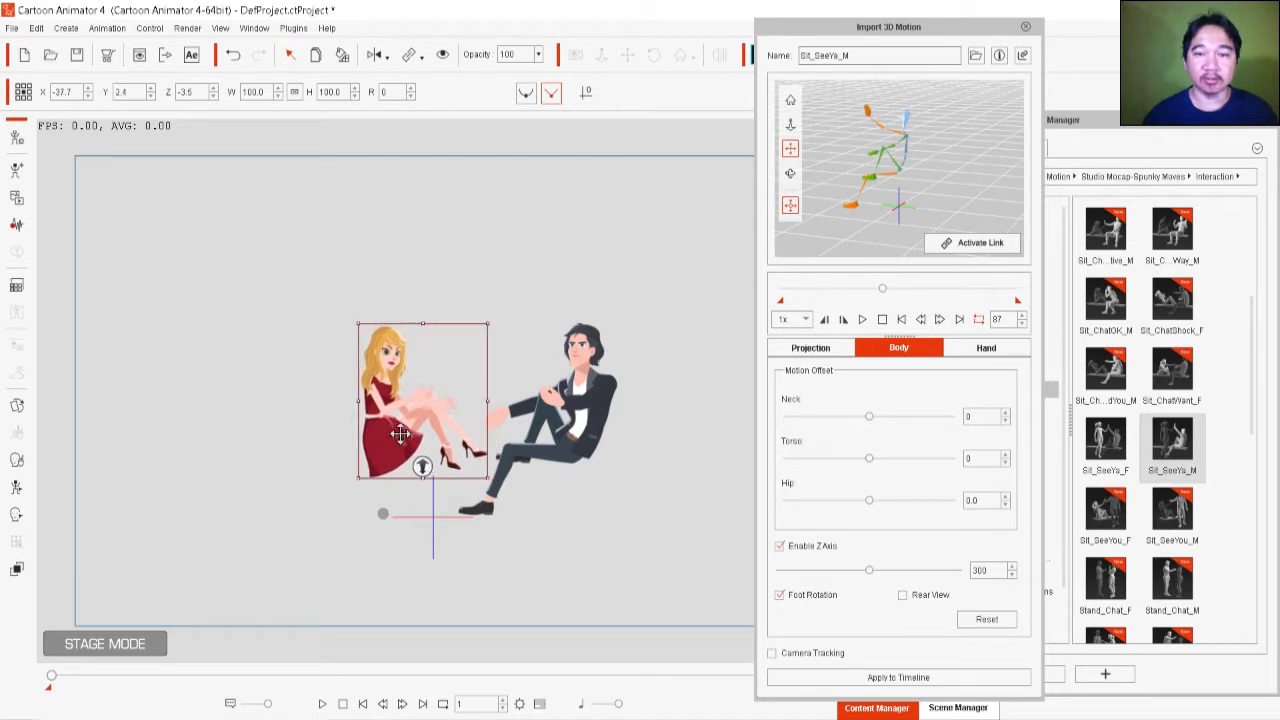
pyautogui.click(1025, 27)
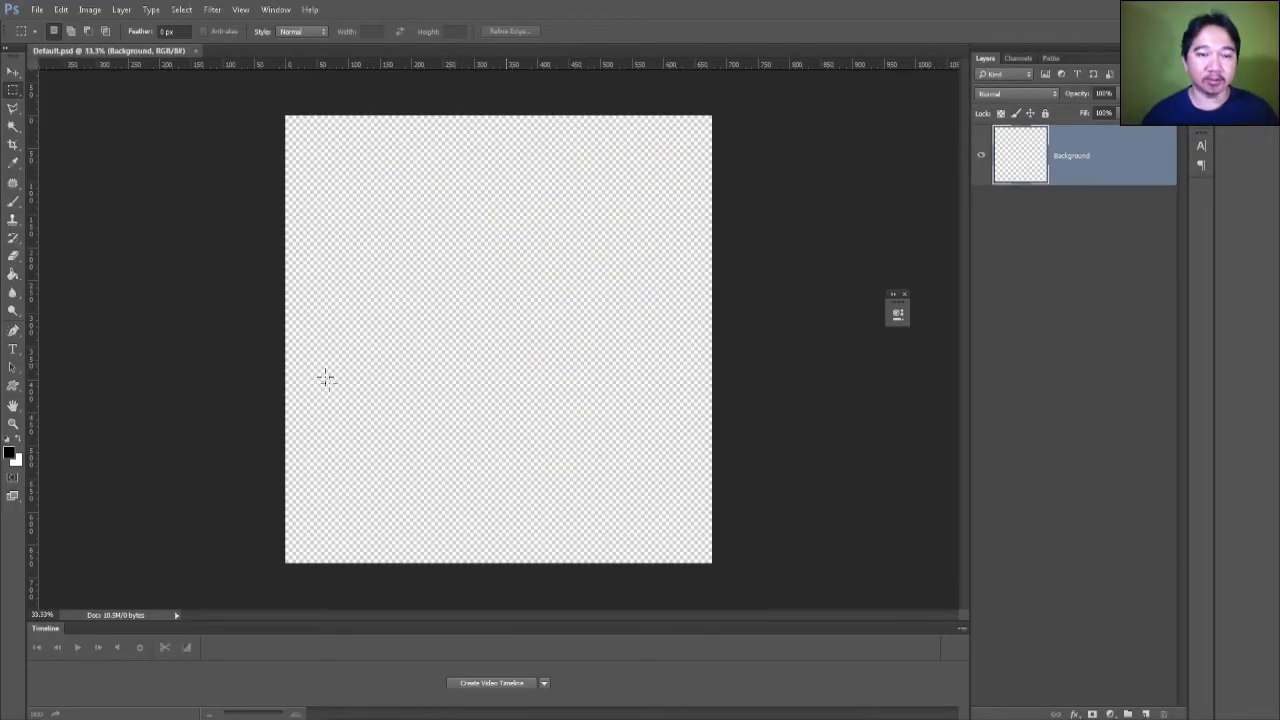
# Step: Switch to Photoshop, paste the stage screenshot into Default.psd and enlarge it to cover most of the canvas width
pyautogui.hotkey('ctrl', 'v')
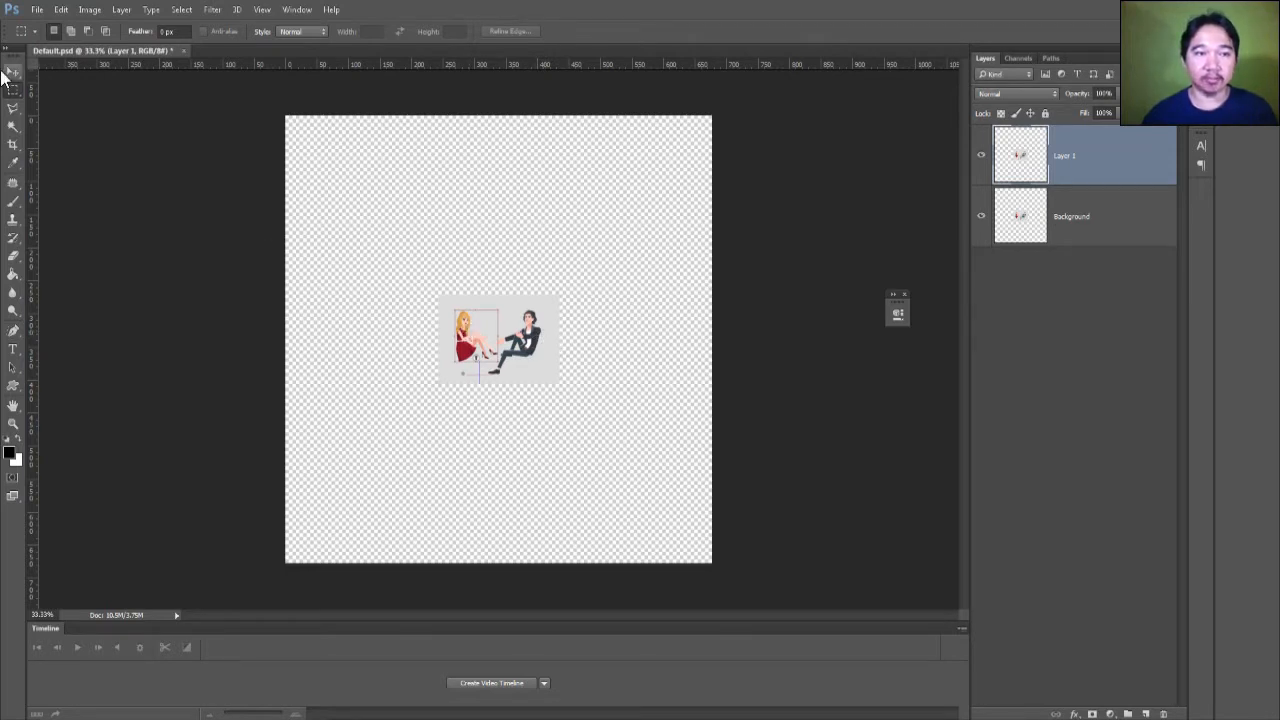
pyautogui.press('v')
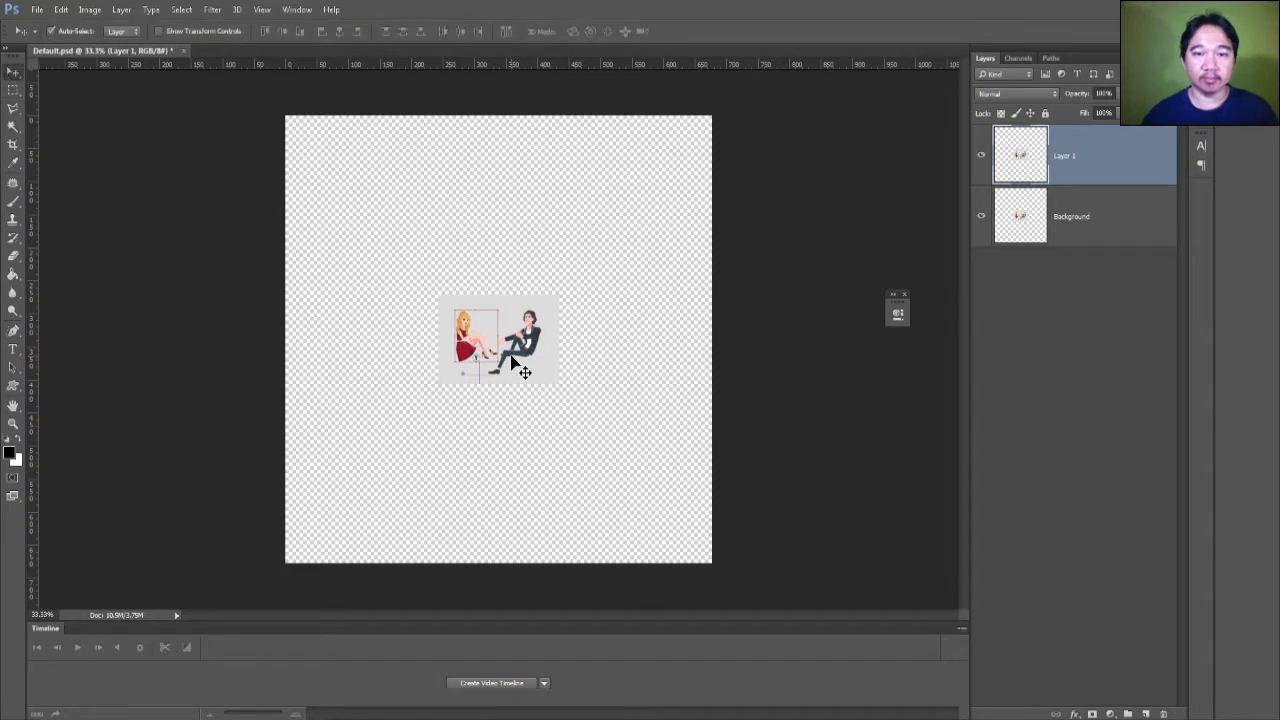
pyautogui.hotkey('ctrl', 't')
pyautogui.moveTo(560, 296); pyautogui.dragTo(654, 223)
pyautogui.press('Return')
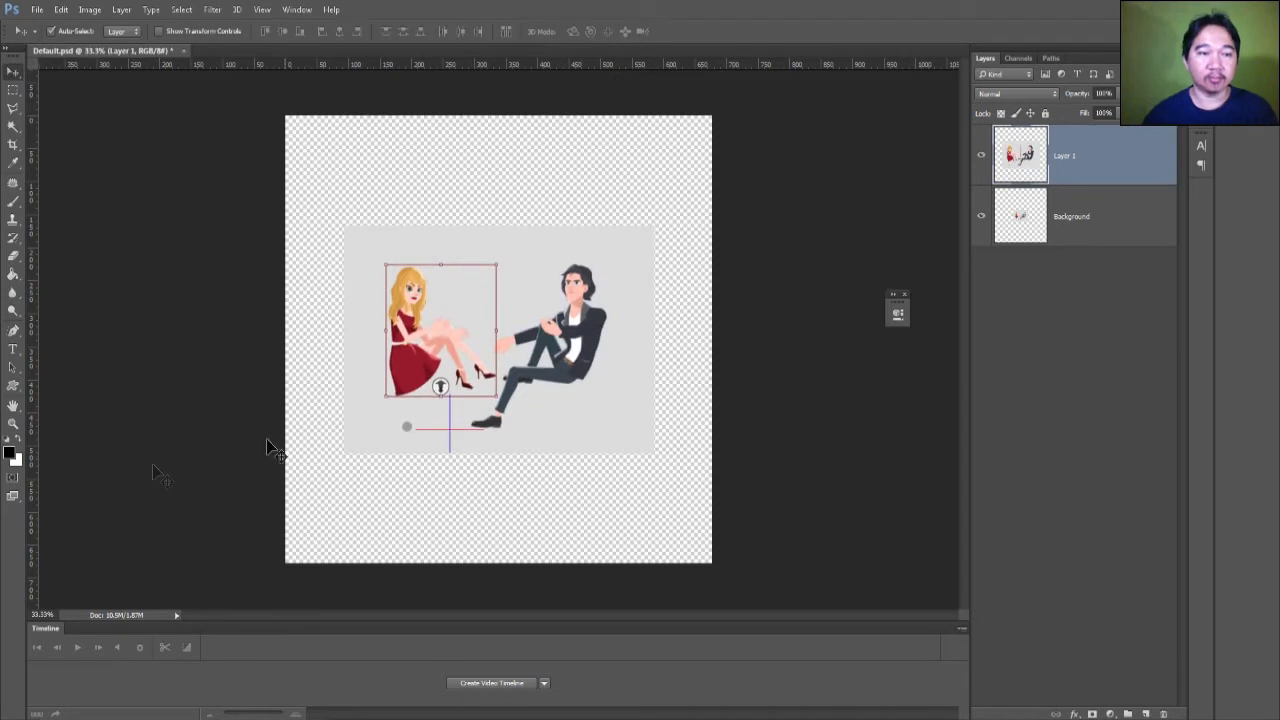
# Step: Draw a rounded rectangle about 1130 by 250 px beneath the seated characters and fill it light blue
pyautogui.click(13, 386)
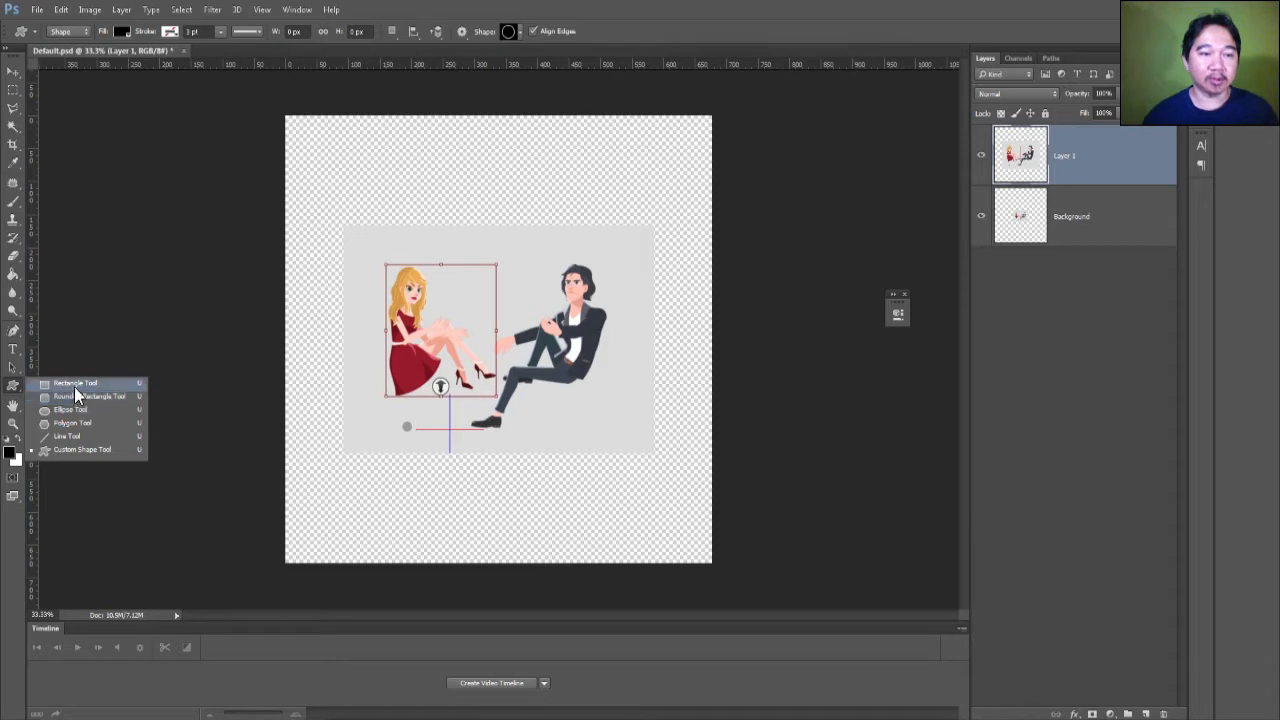
pyautogui.click(76, 396)
pyautogui.moveTo(362, 364); pyautogui.dragTo(613, 425)
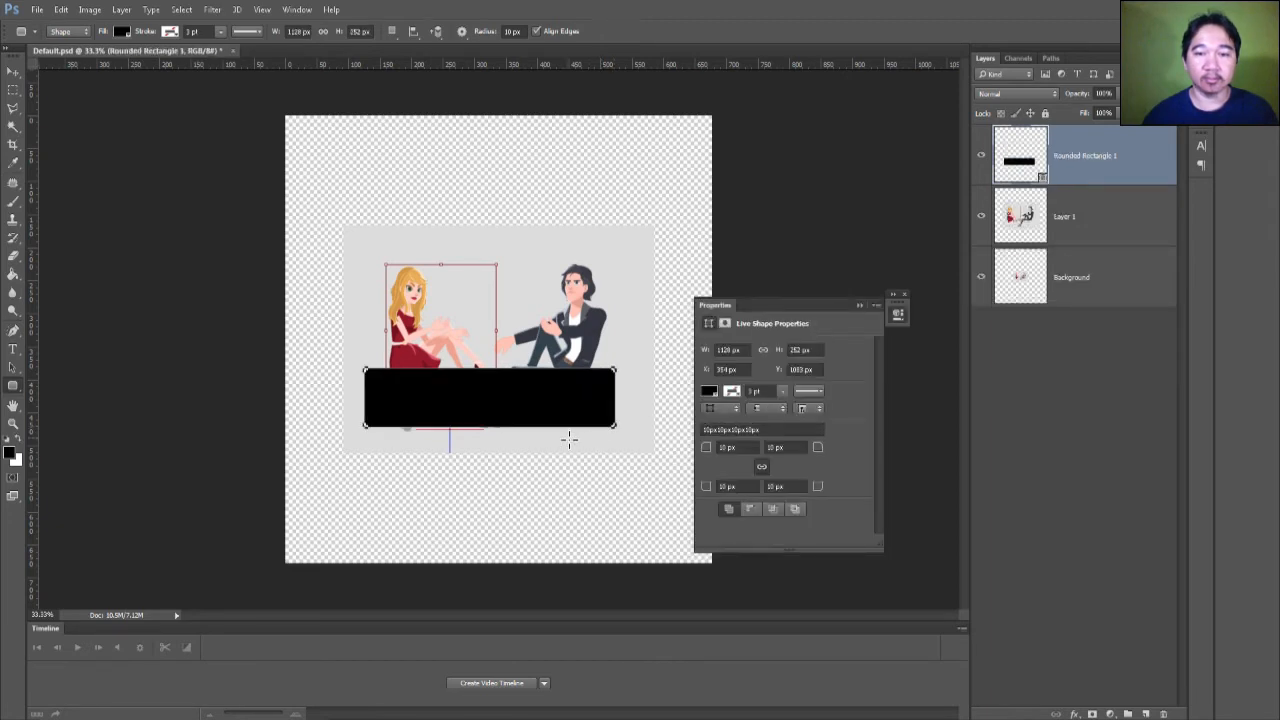
pyautogui.click(122, 32)
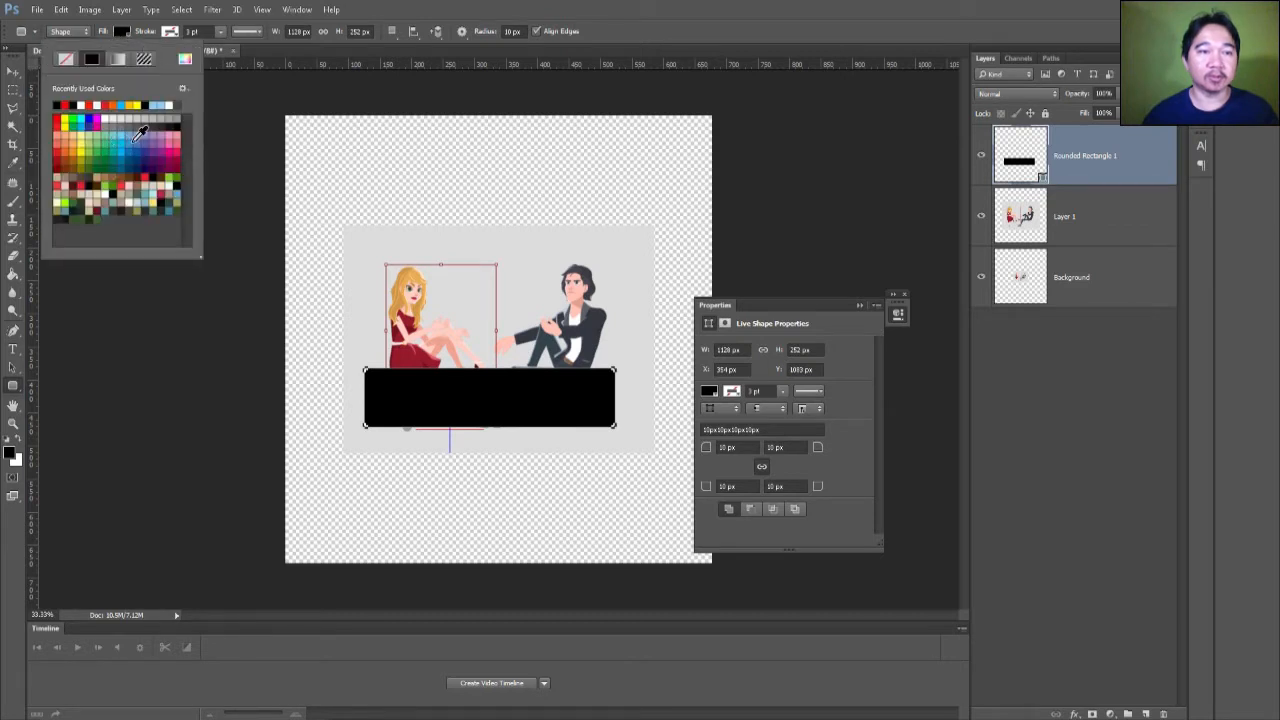
pyautogui.doubleClick(134, 146)
pyautogui.click(13, 72)
pyautogui.click(897, 313)
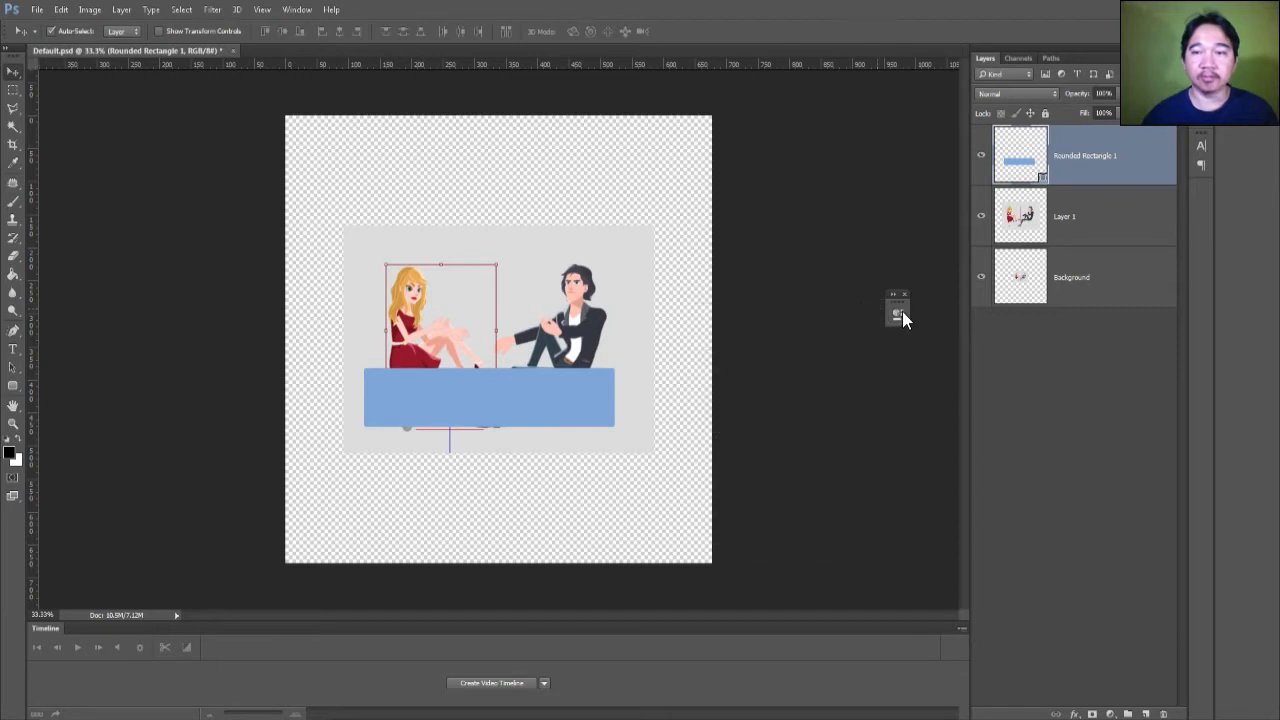
# Step: Delete the pasted screenshot layer and the Background layer, keeping only the rounded rectangle
pyautogui.click(1118, 240)
pyautogui.keyDown('shift'); pyautogui.click(1110, 285); pyautogui.keyUp('shift')
pyautogui.press('Delete')
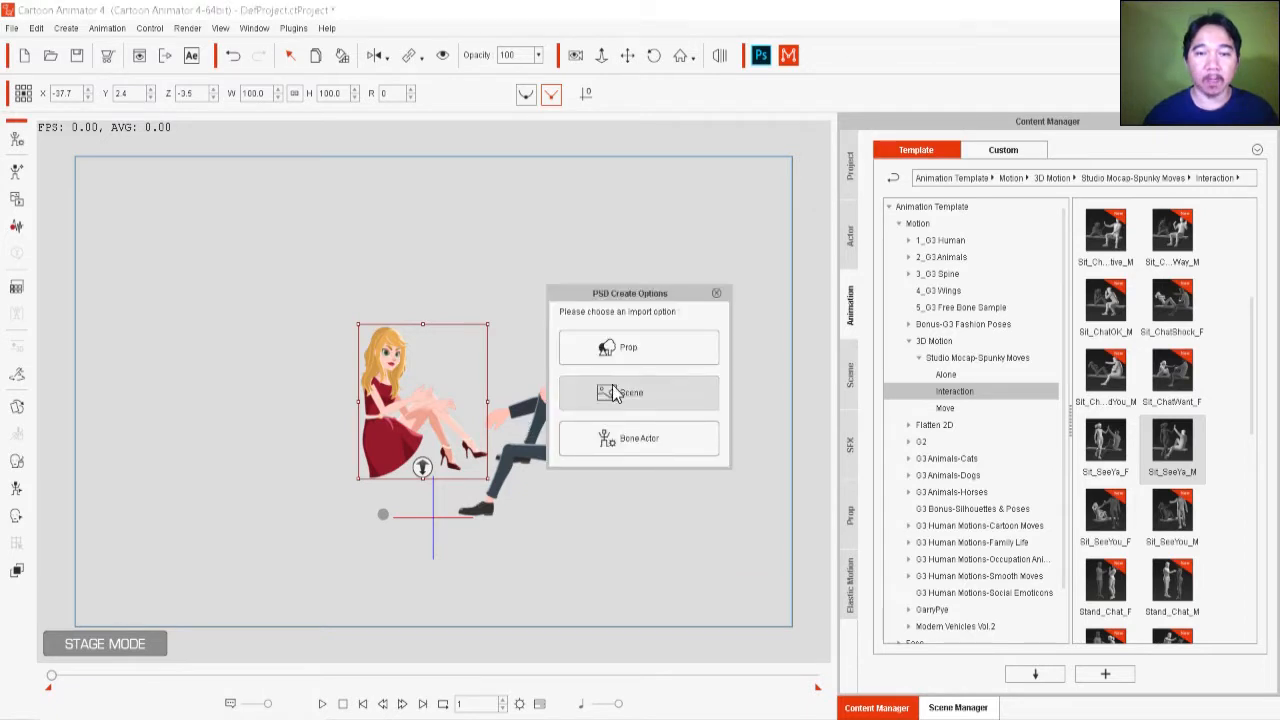
# Step: Back in Cartoon Animator, import the PSD as a scene, position the blue block beneath the characters and scale its height to 89.5
pyautogui.click(600, 393)
pyautogui.moveTo(494, 577); pyautogui.dragTo(546, 469)
pyautogui.moveTo(470, 507); pyautogui.dragTo(470, 492)
pyautogui.moveTo(582, 486); pyautogui.dragTo(589, 491)
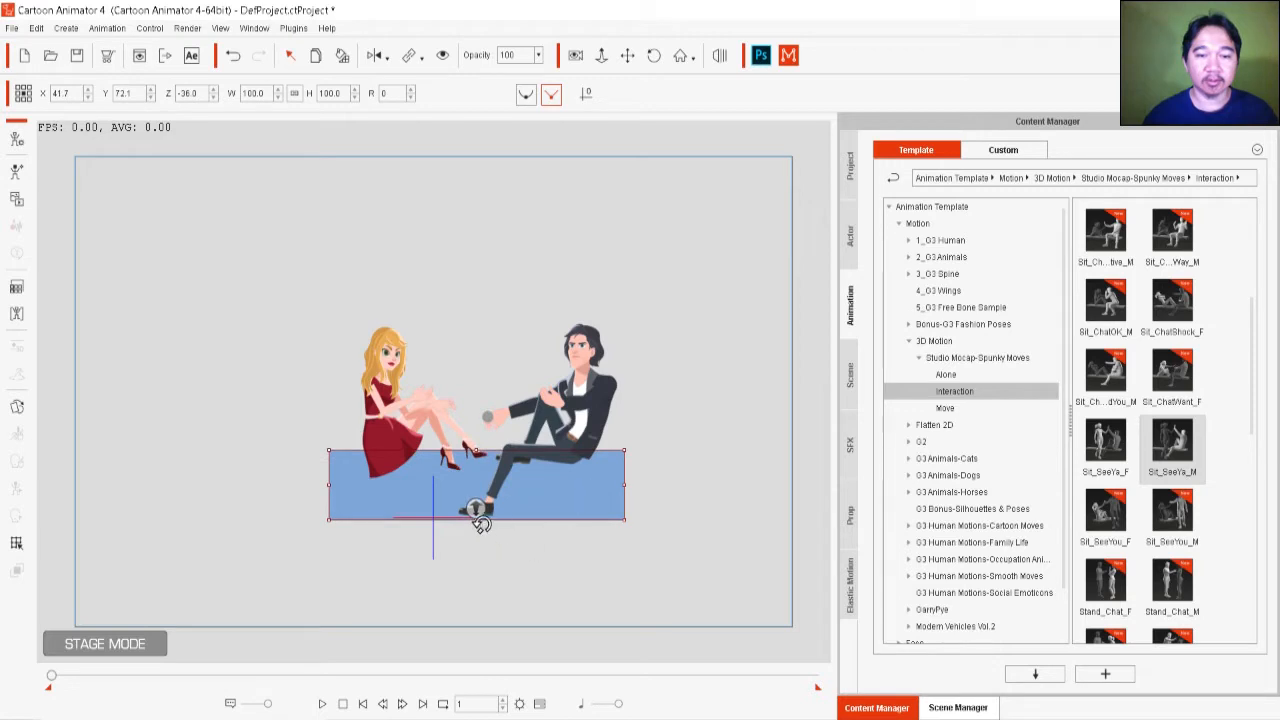
pyautogui.moveTo(477, 516); pyautogui.dragTo(478, 509)
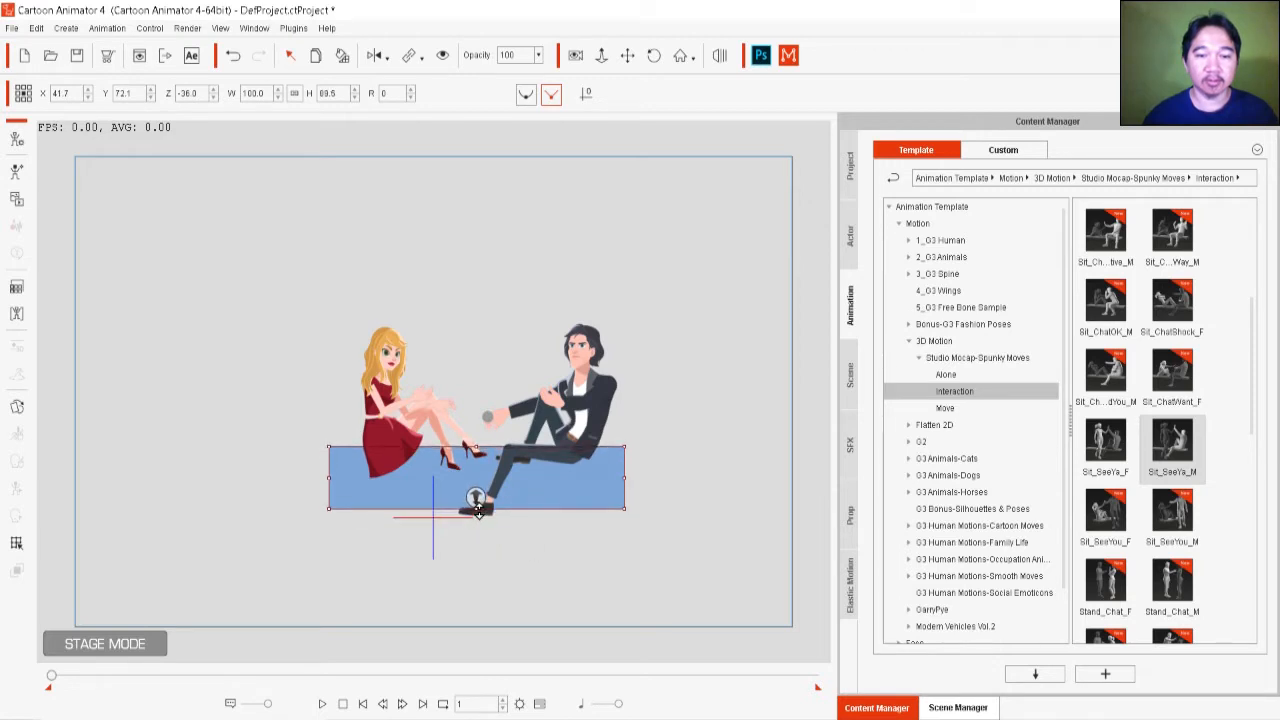
pyautogui.click(586, 583)
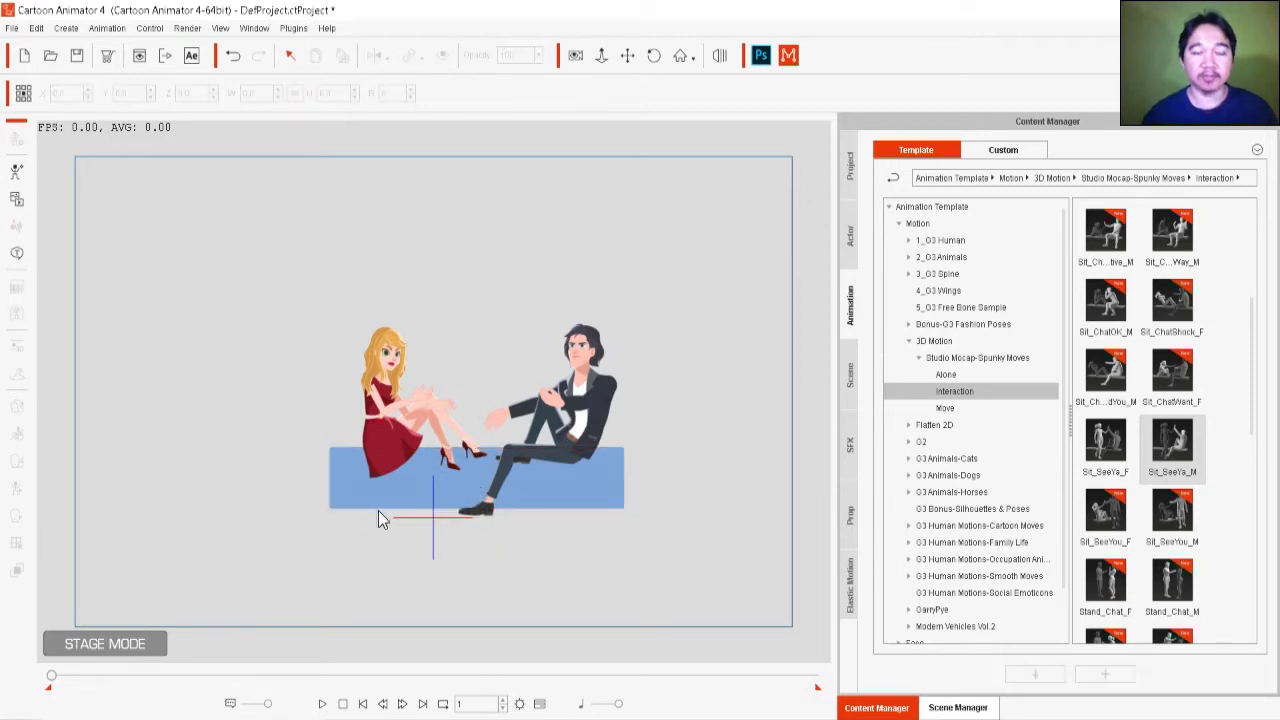
# Step: Play the animation with the seated characters and the blue block in close view to check their interaction
pyautogui.moveTo(358, 518); pyautogui.dragTo(336, 506)
pyautogui.moveTo(400, 575); pyautogui.dragTo(424, 439)
pyautogui.scroll(4, 482, 200)
pyautogui.moveTo(514, 456); pyautogui.dragTo(508, 475)
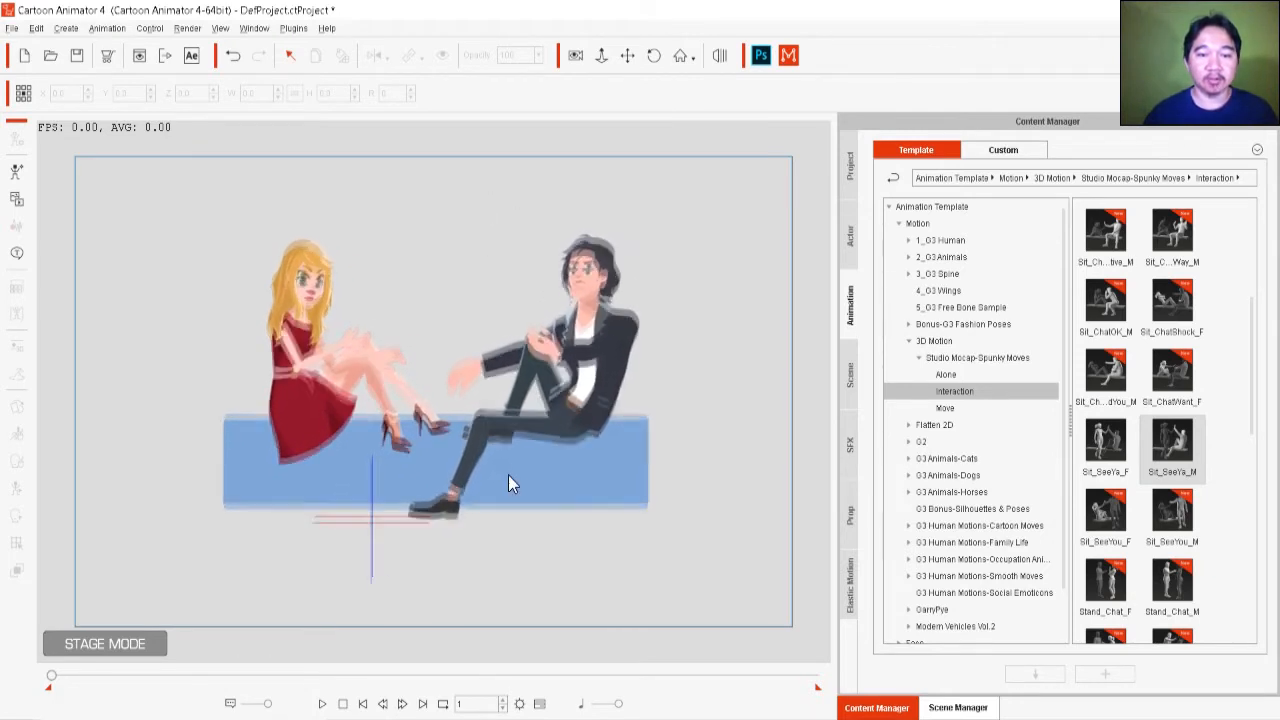
pyautogui.click(323, 705)
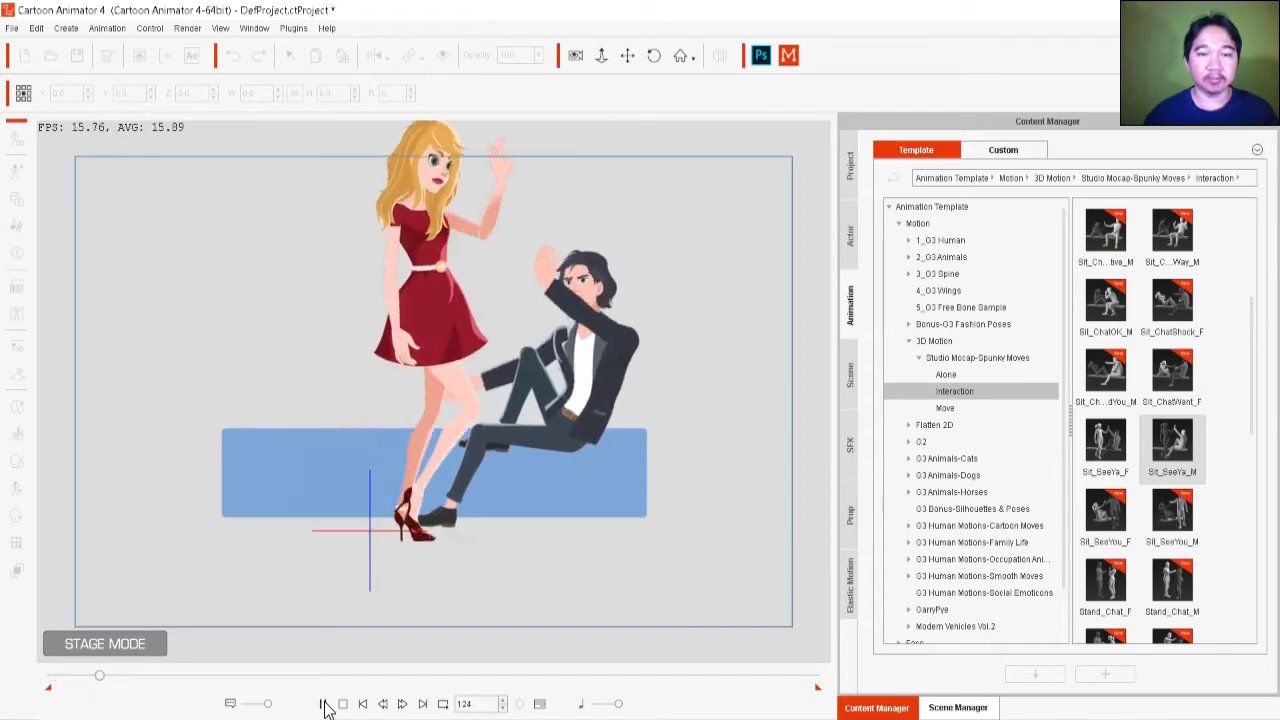
pyautogui.click(323, 705)
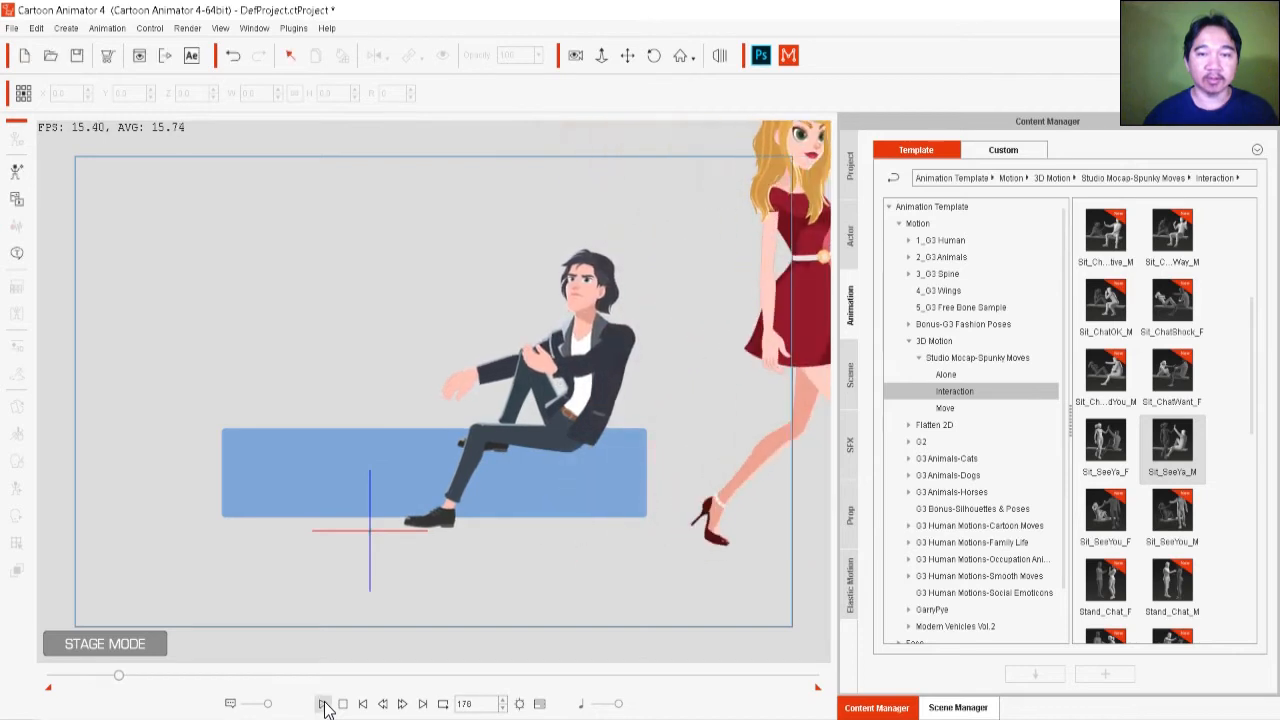
# Step: Show the timeline and open the 2D Motion Key Editor for the woman at frame 114
pyautogui.click(539, 704)
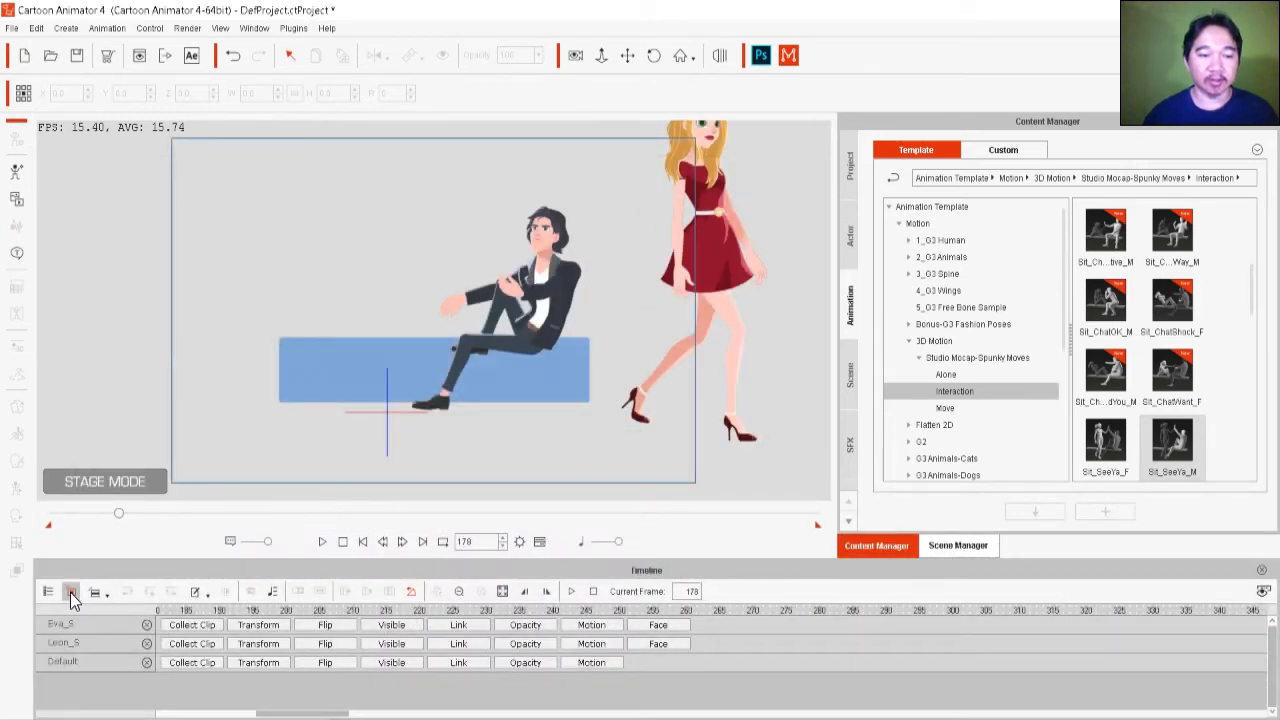
pyautogui.moveTo(118, 514); pyautogui.dragTo(93, 528)
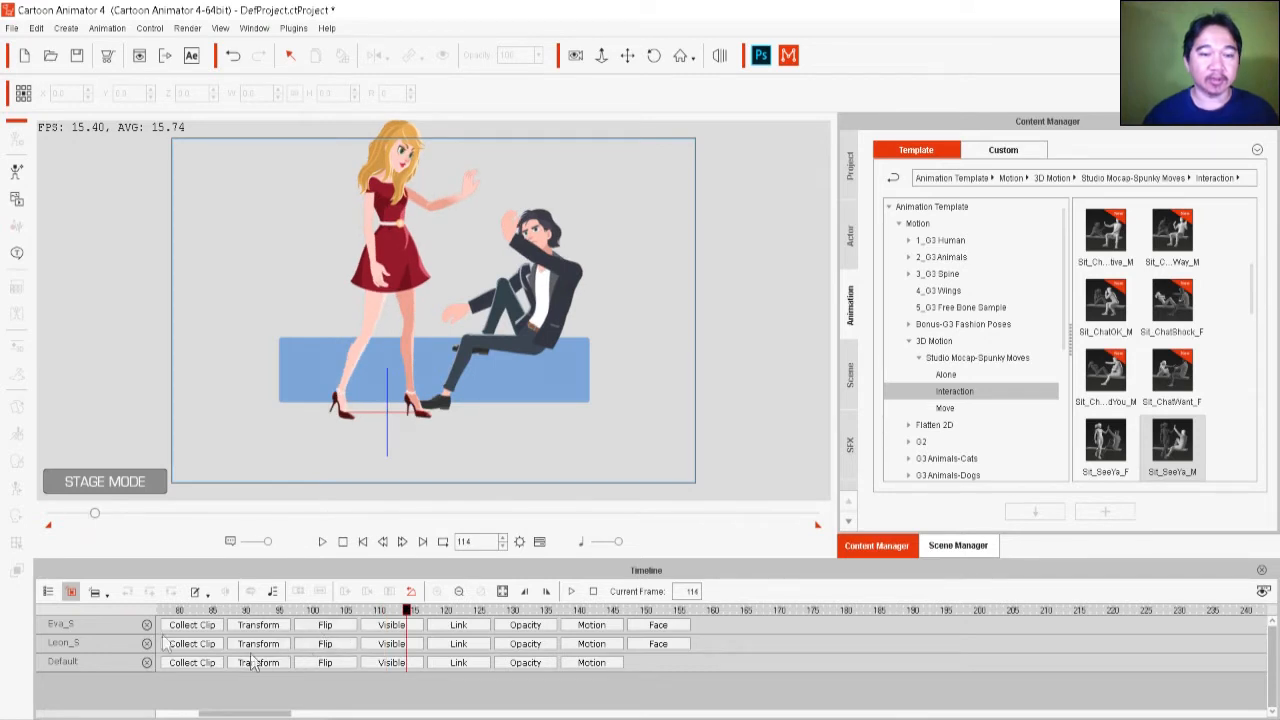
pyautogui.click(386, 251)
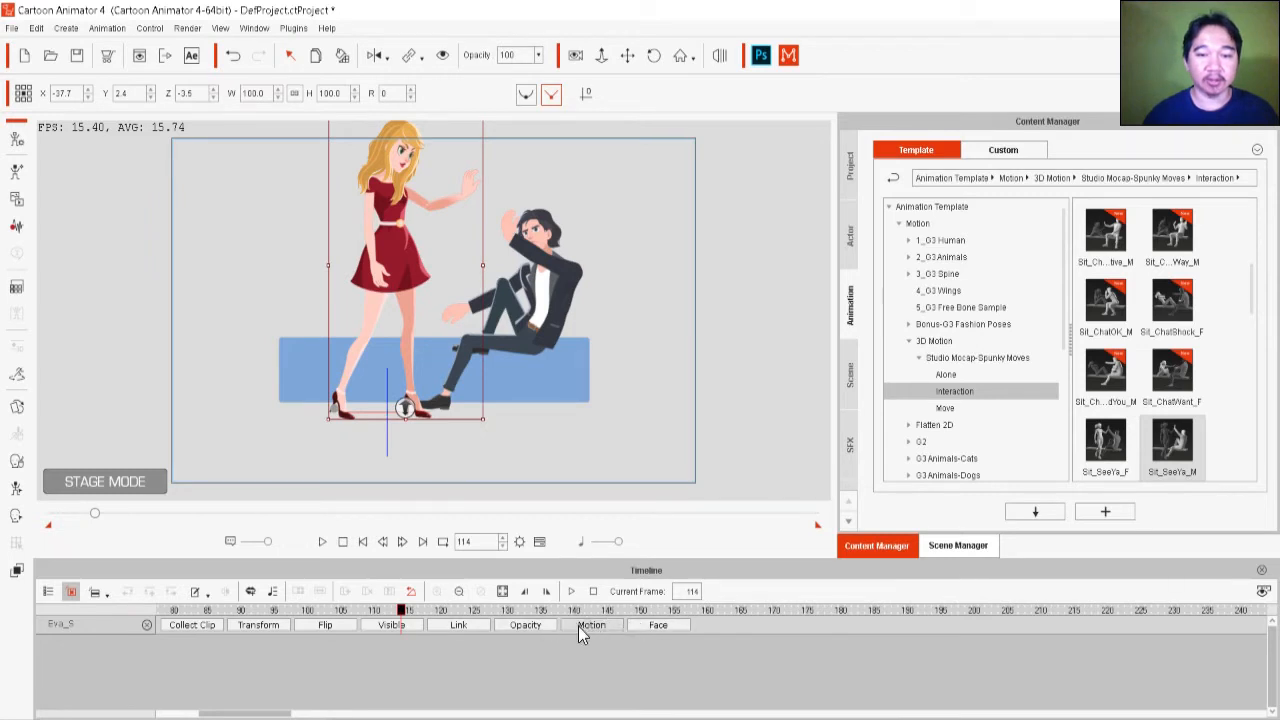
pyautogui.click(16, 487)
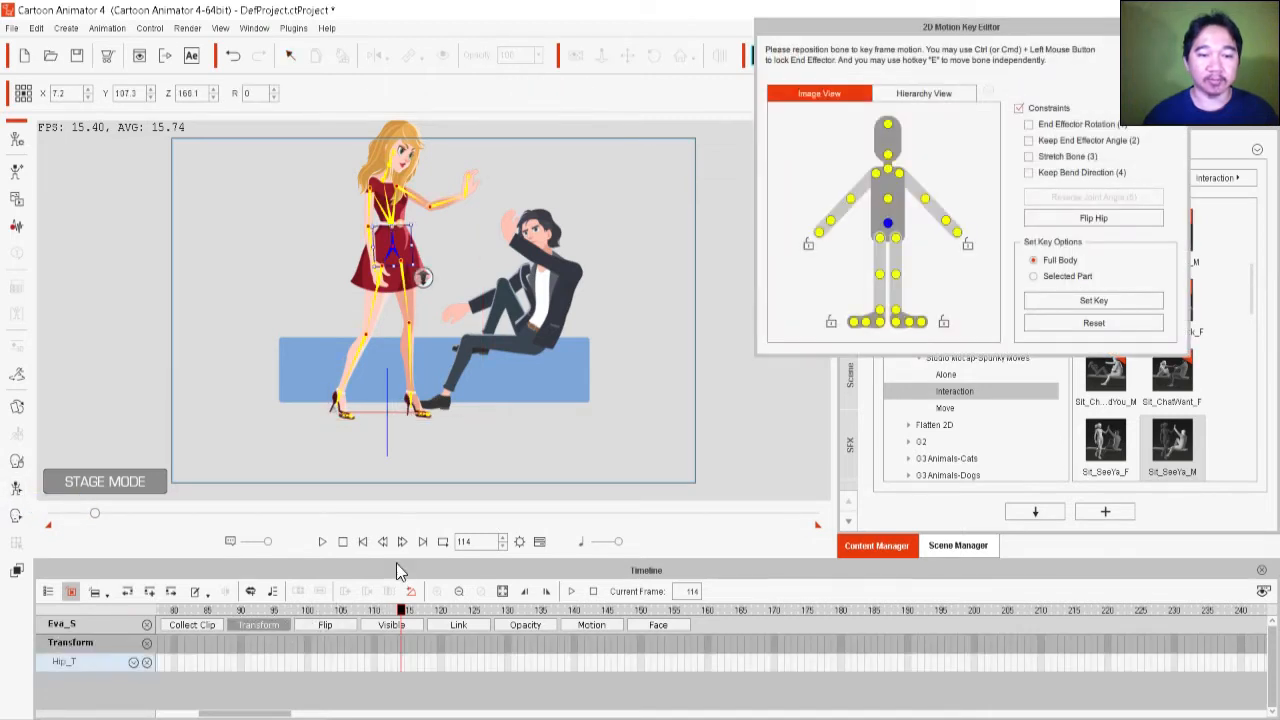
# Step: Close the motion key editor, show the woman's Motion track, and add Transform keys at frames 114 and 95
pyautogui.click(1172, 26)
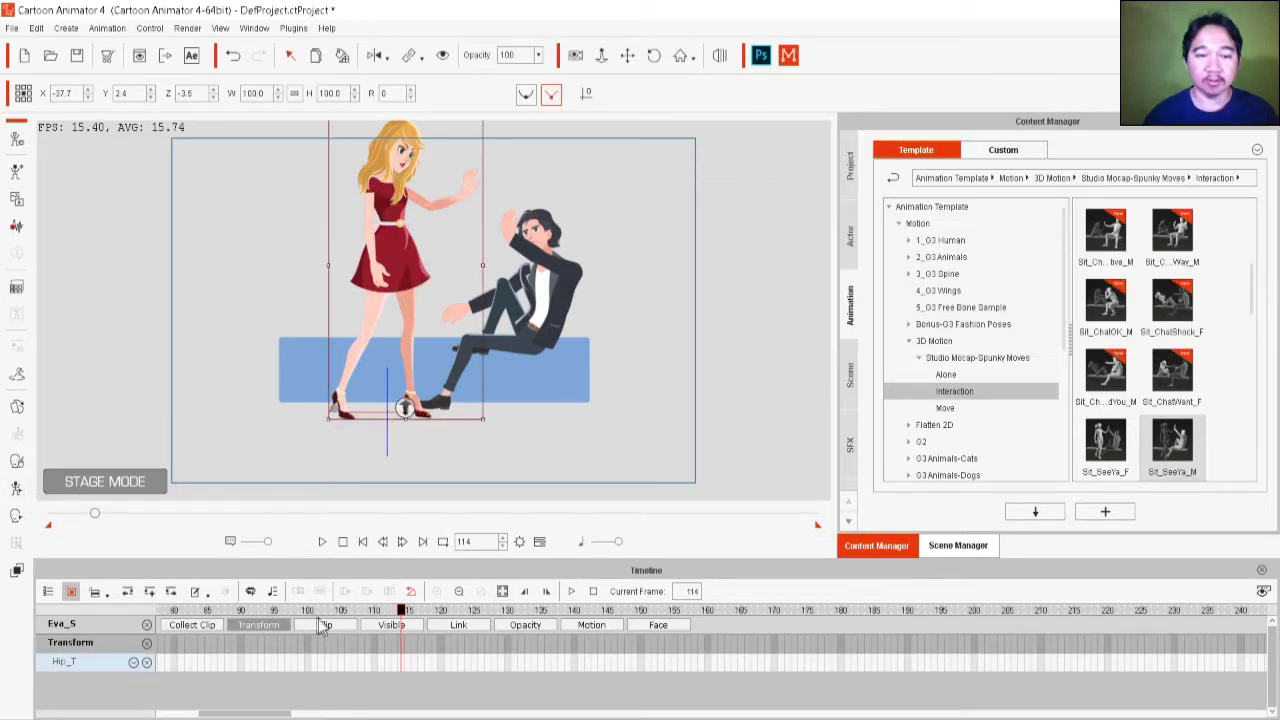
pyautogui.click(591, 625)
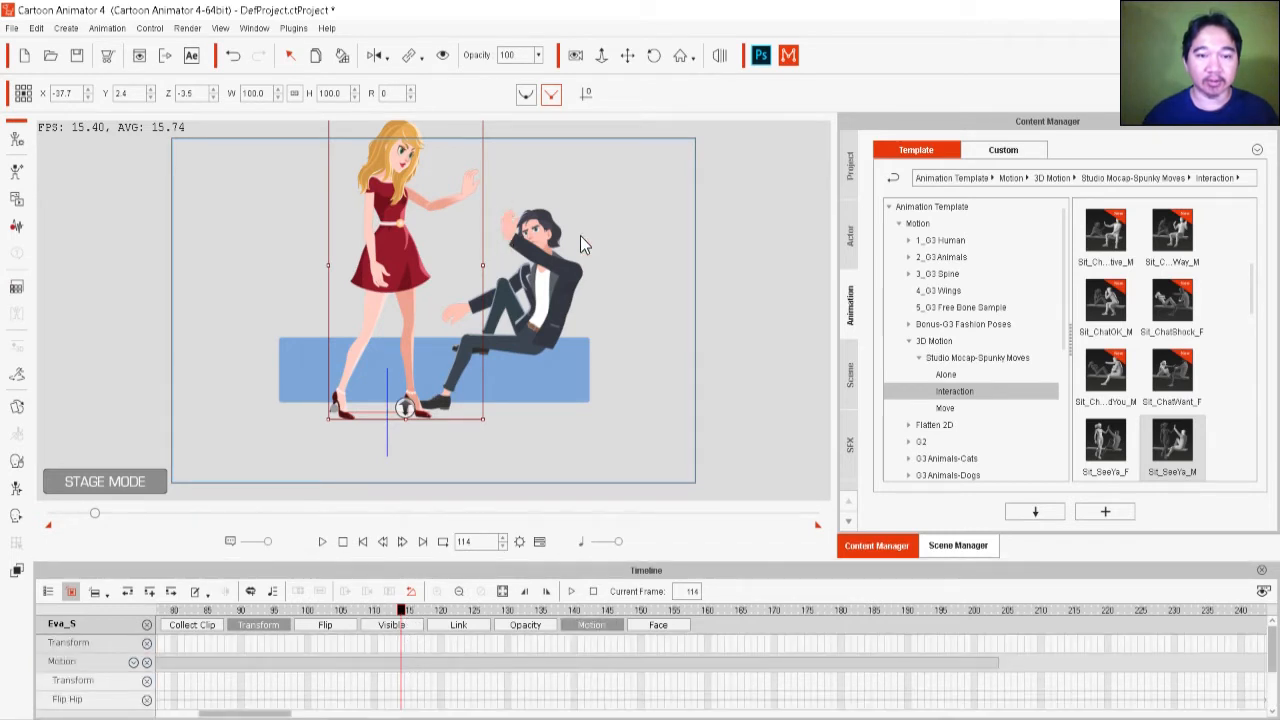
pyautogui.click(400, 644)
pyautogui.moveTo(399, 614)
pyautogui.mouseDown()
pyautogui.moveTo(314, 612)
pyautogui.moveTo(400, 613)
pyautogui.mouseUp()
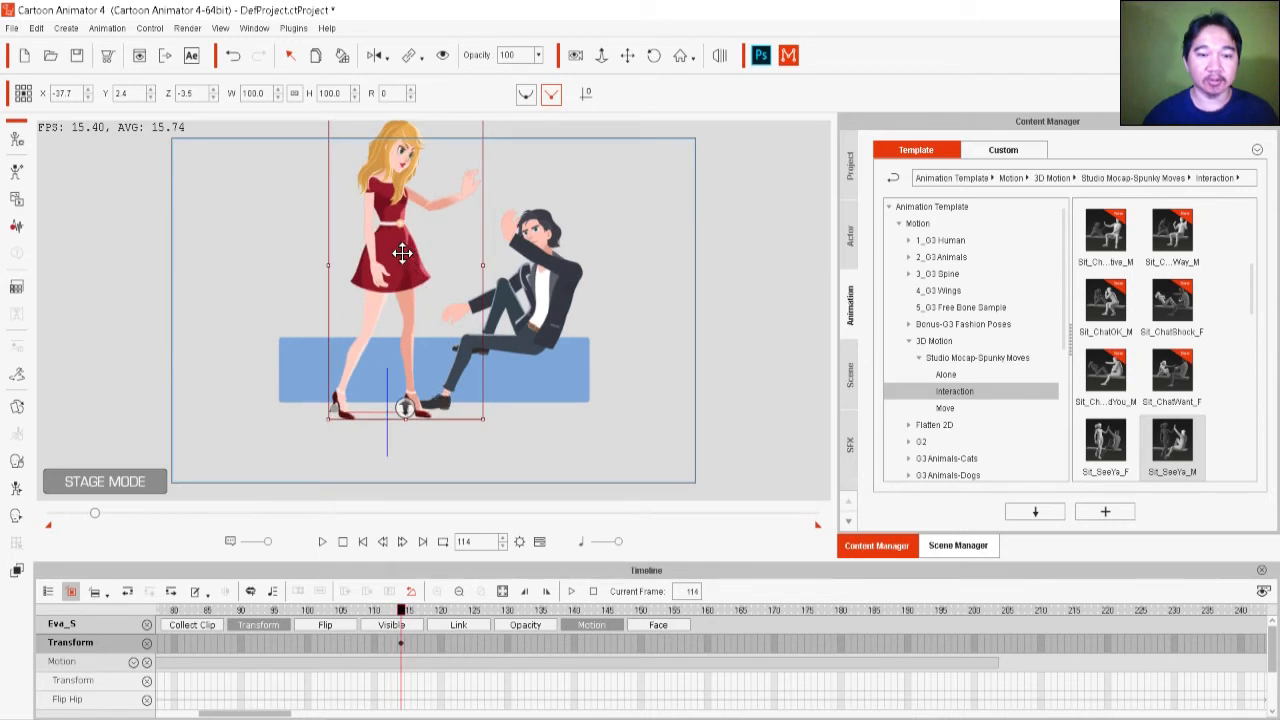
pyautogui.moveTo(400, 613); pyautogui.dragTo(274, 609)
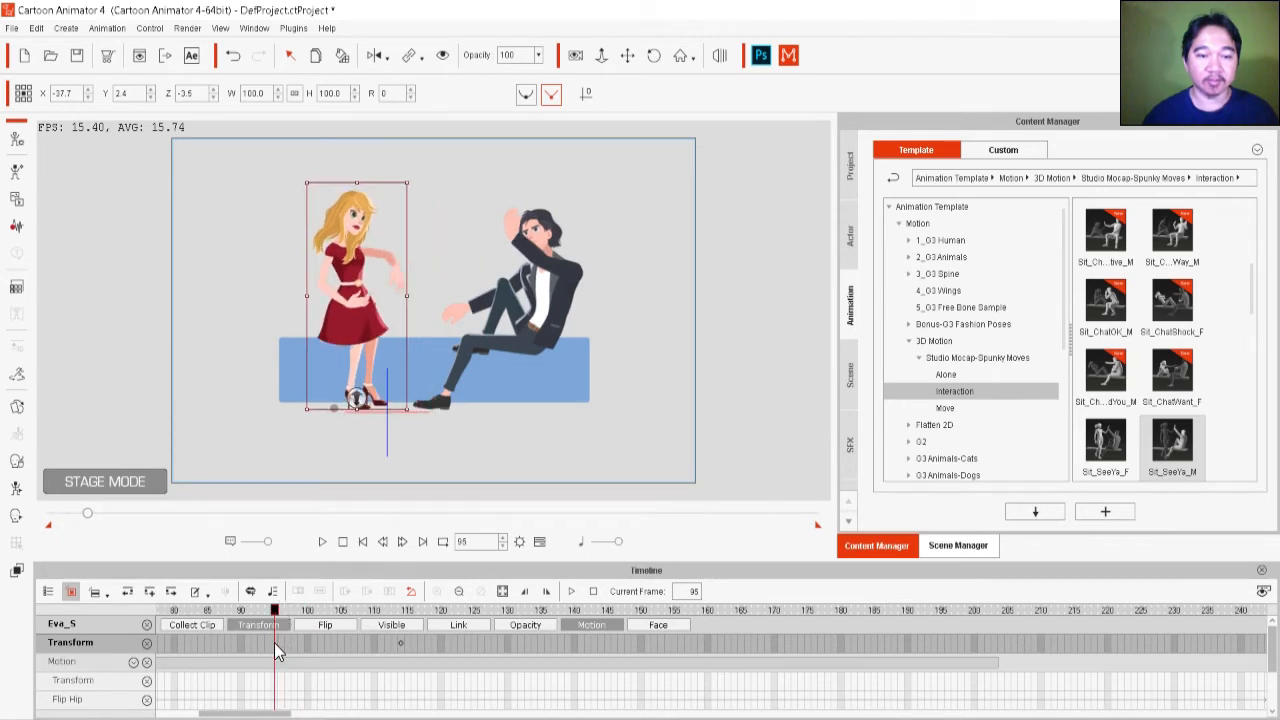
pyautogui.click(274, 642)
# Step: At frame 114, move the woman down and towards the man until their raised hands meet, and preview the move
pyautogui.moveTo(281, 614); pyautogui.dragTo(400, 620)
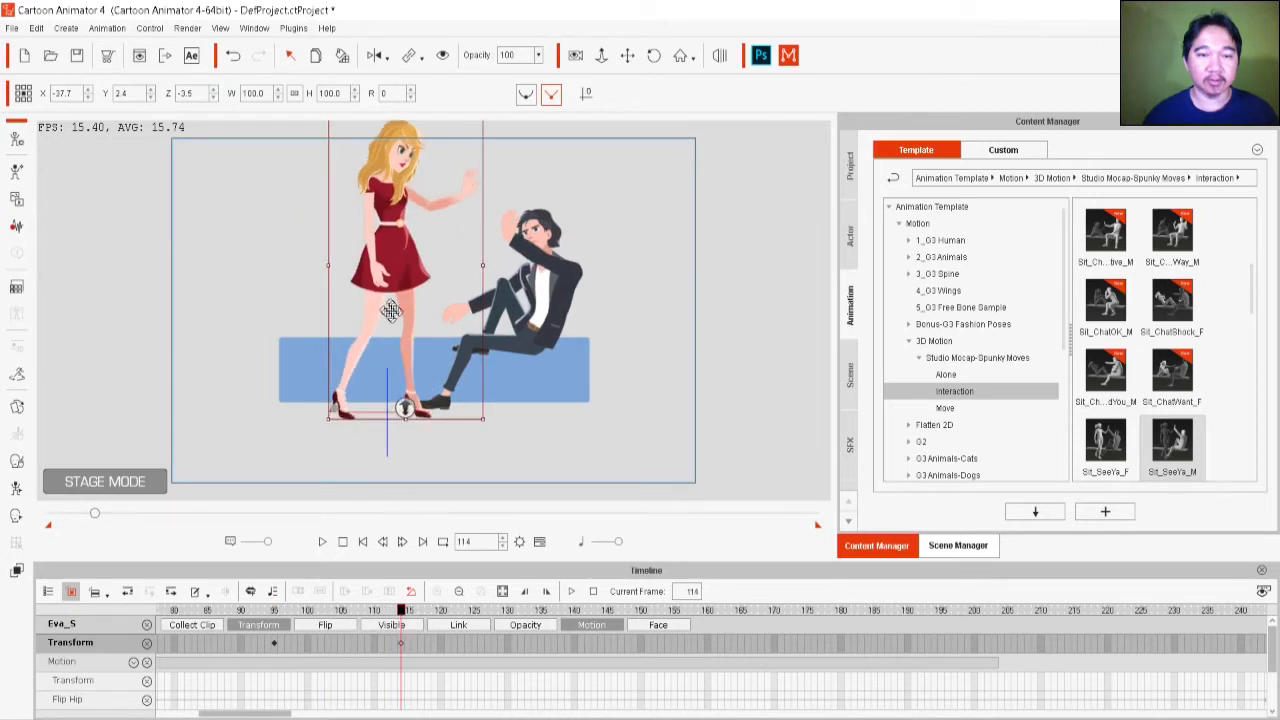
pyautogui.moveTo(393, 278); pyautogui.dragTo(421, 314)
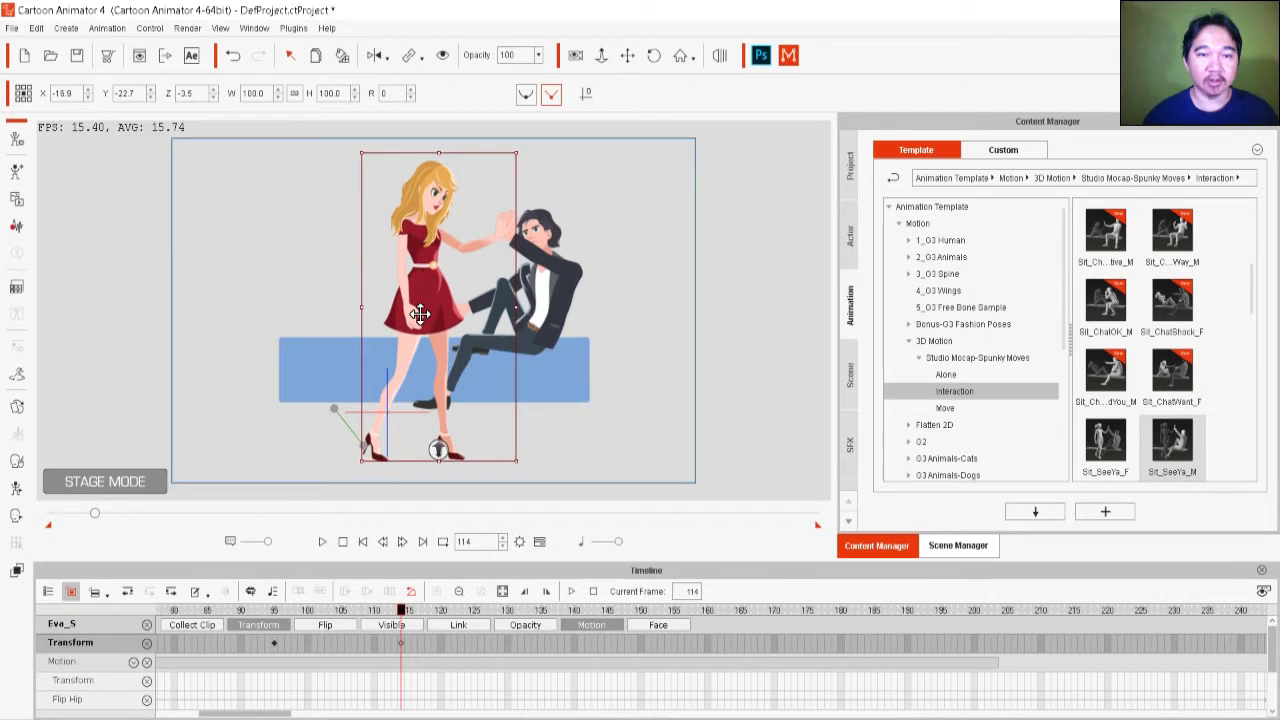
pyautogui.press('space')
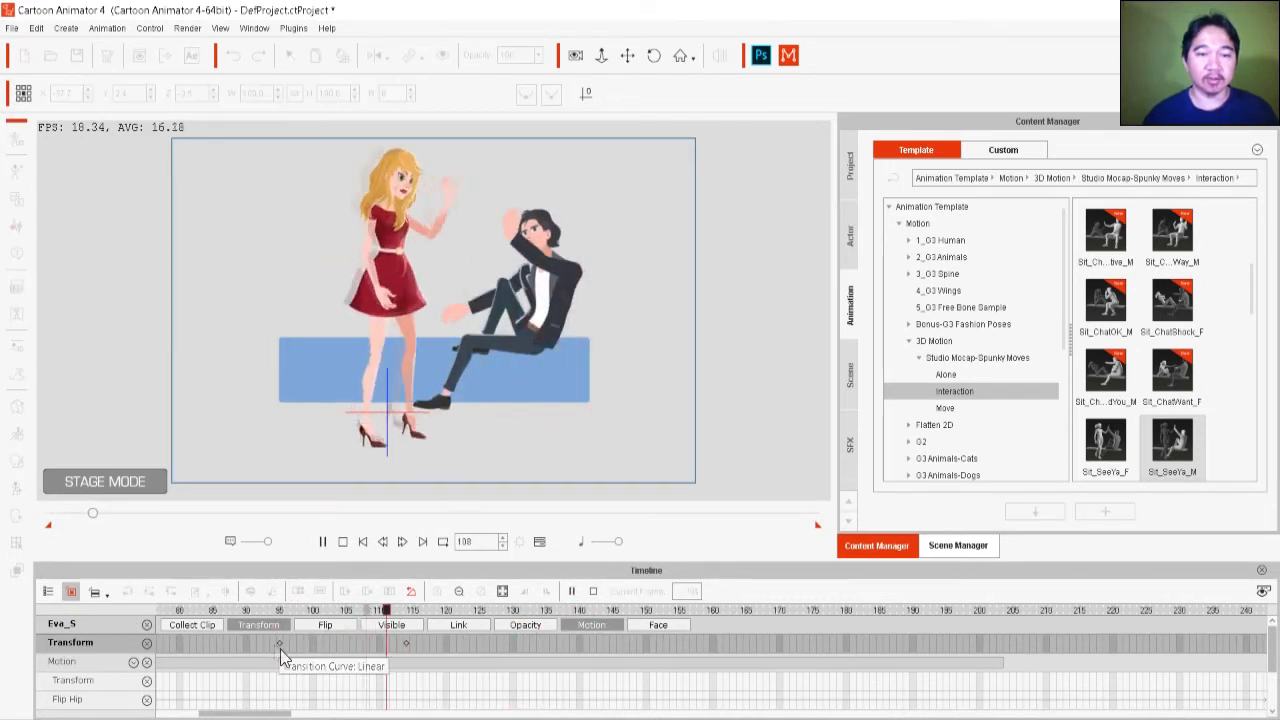
# Step: Move the woman's starting Transform key to frame 100 and play the animation to check the timing
pyautogui.moveTo(280, 643); pyautogui.dragTo(312, 645)
pyautogui.click(310, 645)
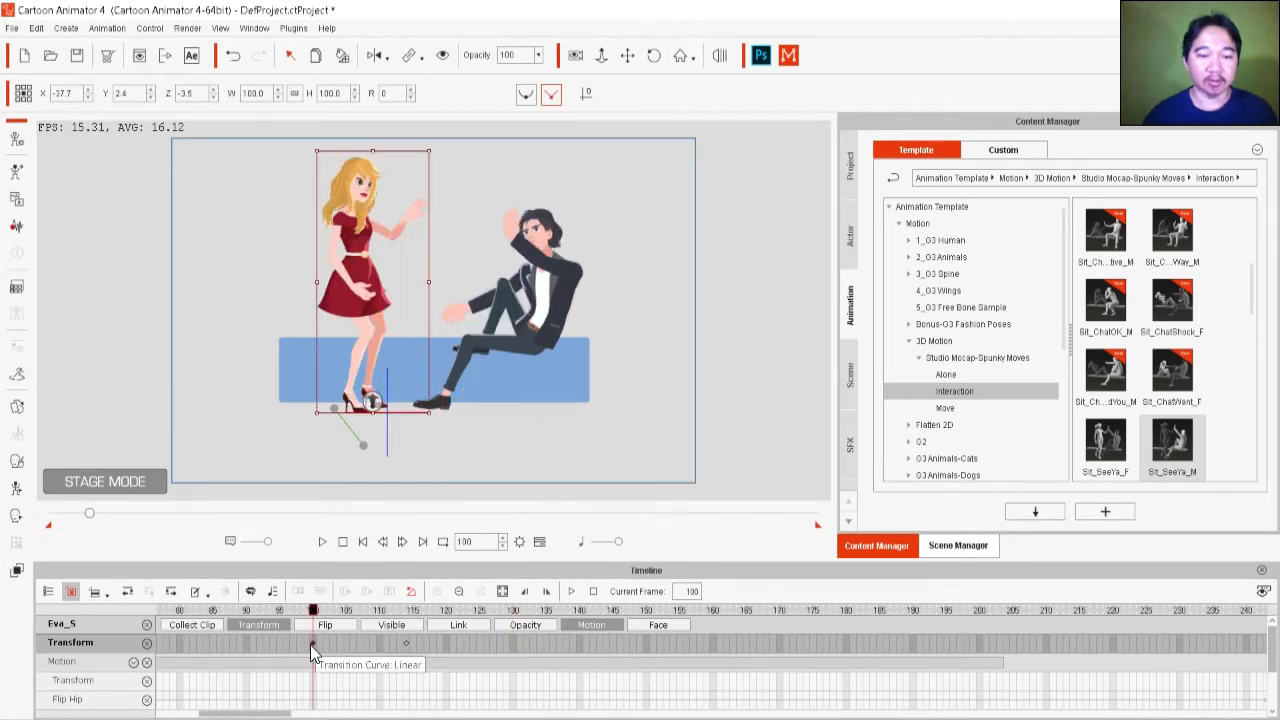
pyautogui.press('space')
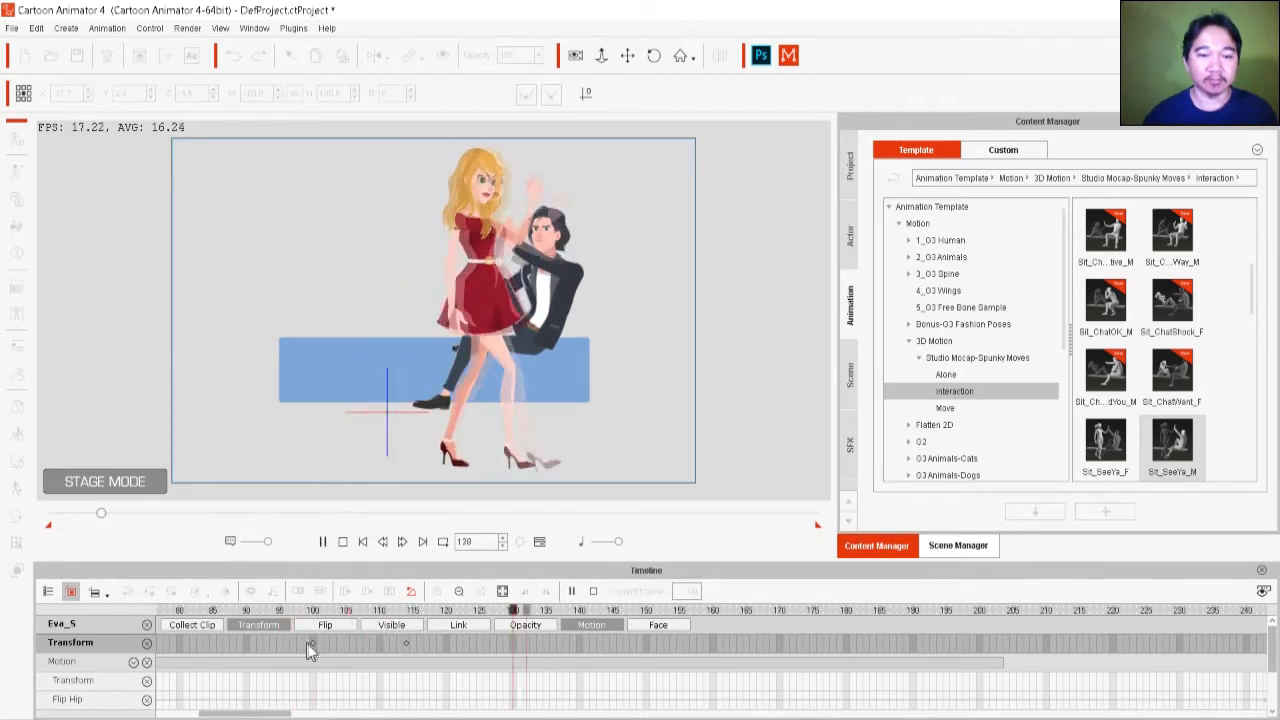
# Step: Try the woman's starting Transform key at frames 103 and 105 with previews, and put it back at frame 100
pyautogui.moveTo(314, 643); pyautogui.dragTo(334, 644)
pyautogui.click(275, 641)
pyautogui.press('space')
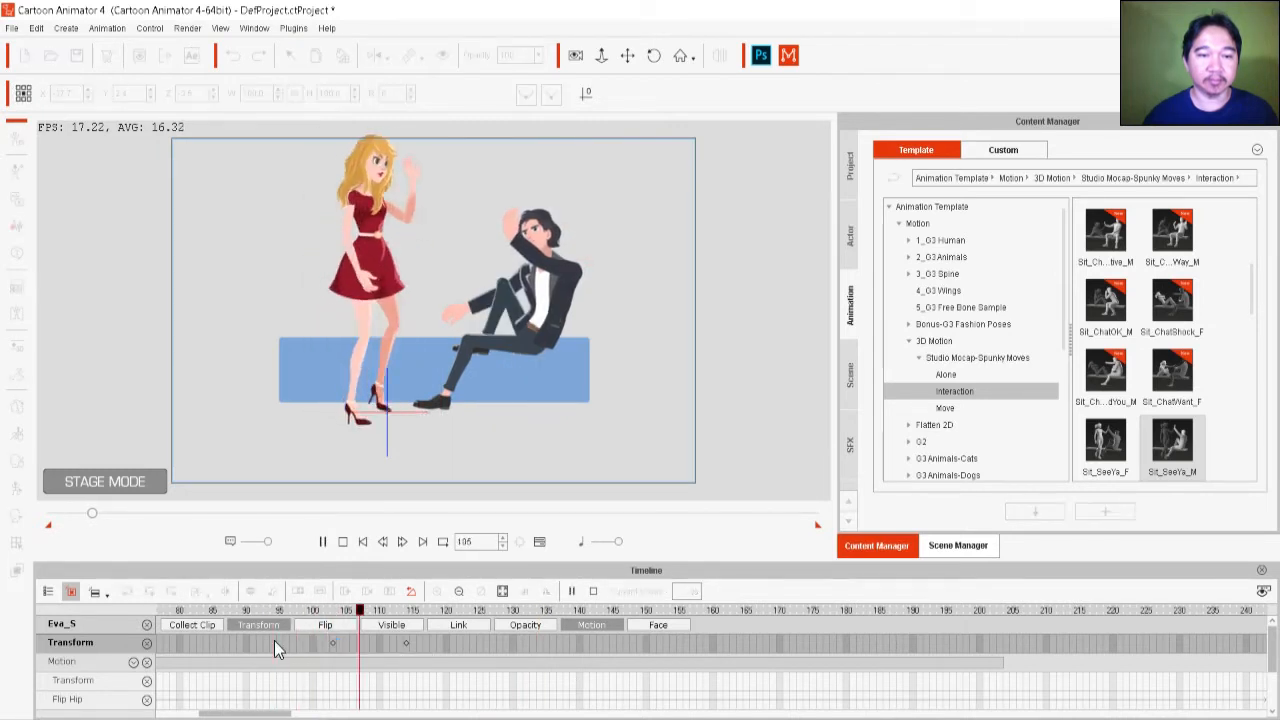
pyautogui.click(332, 642)
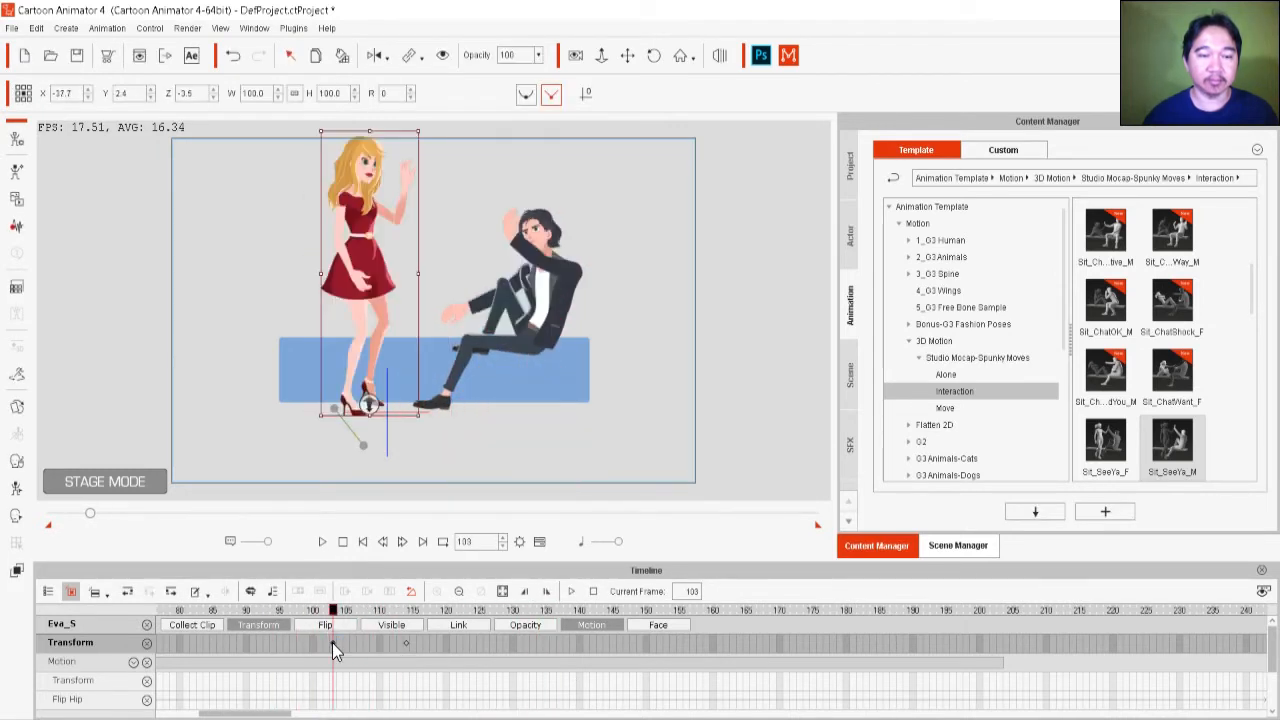
pyautogui.click(228, 638)
pyautogui.press('space')
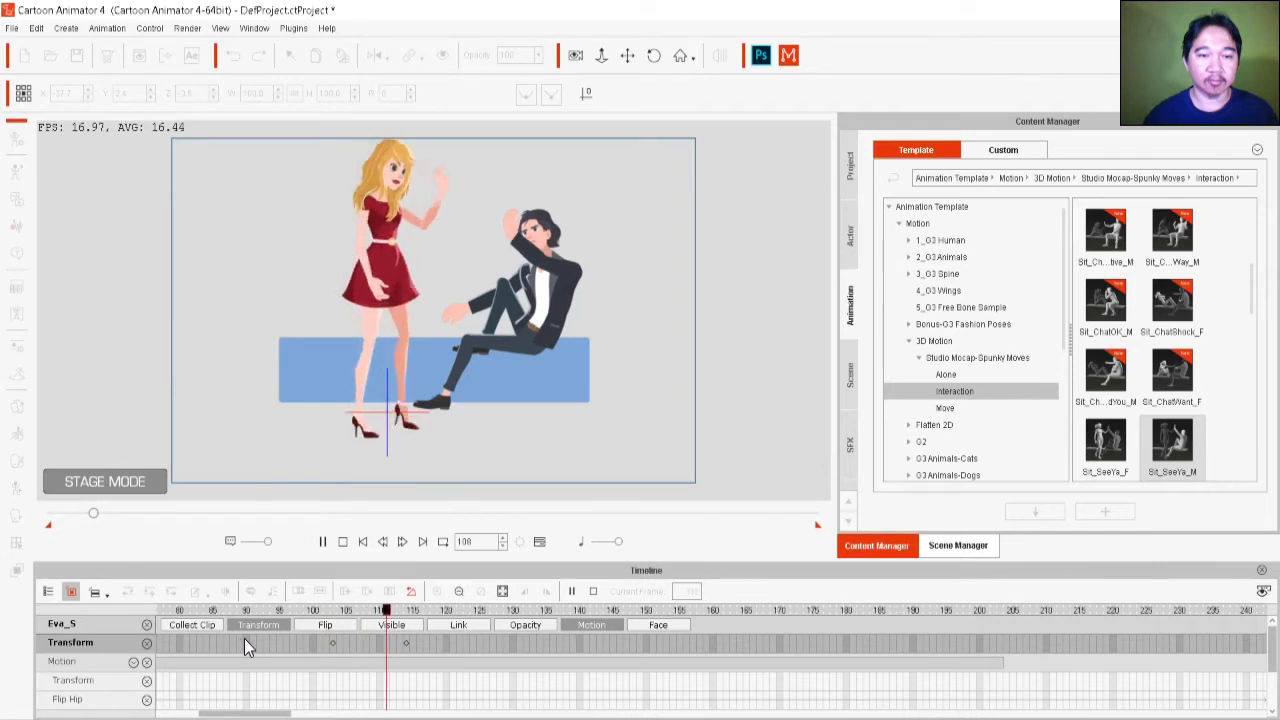
pyautogui.click(334, 643)
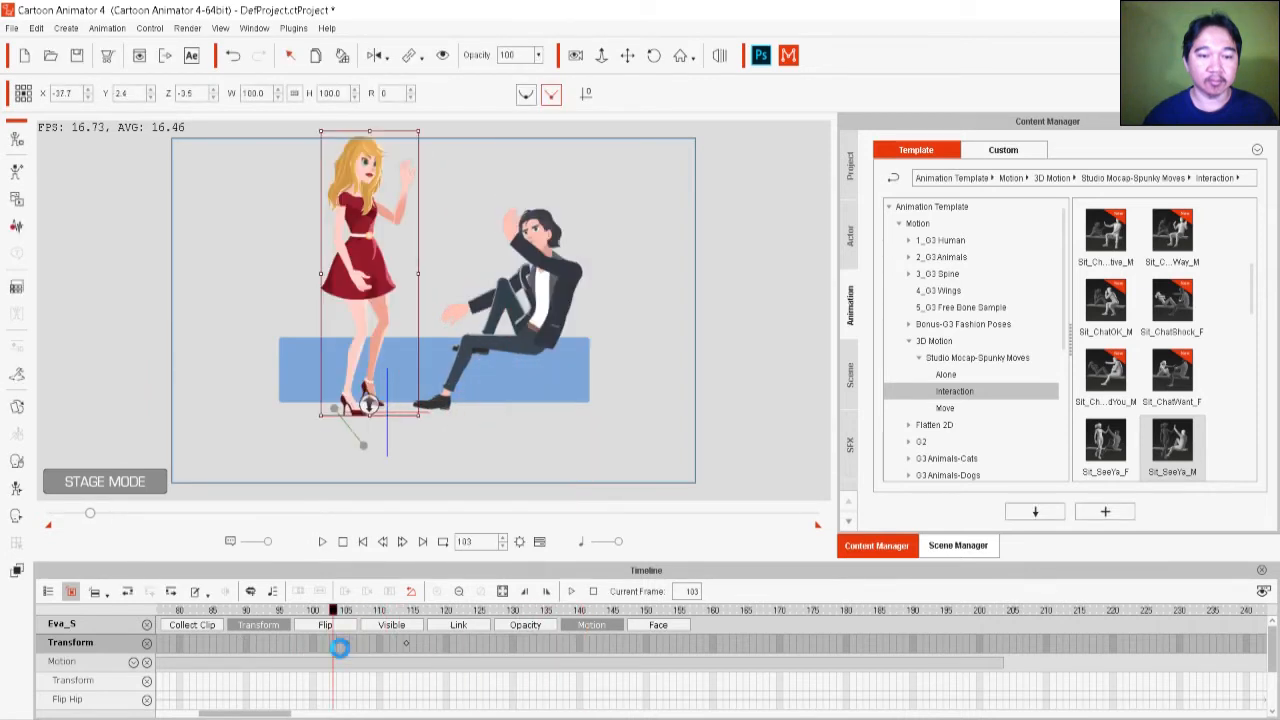
pyautogui.press('space')
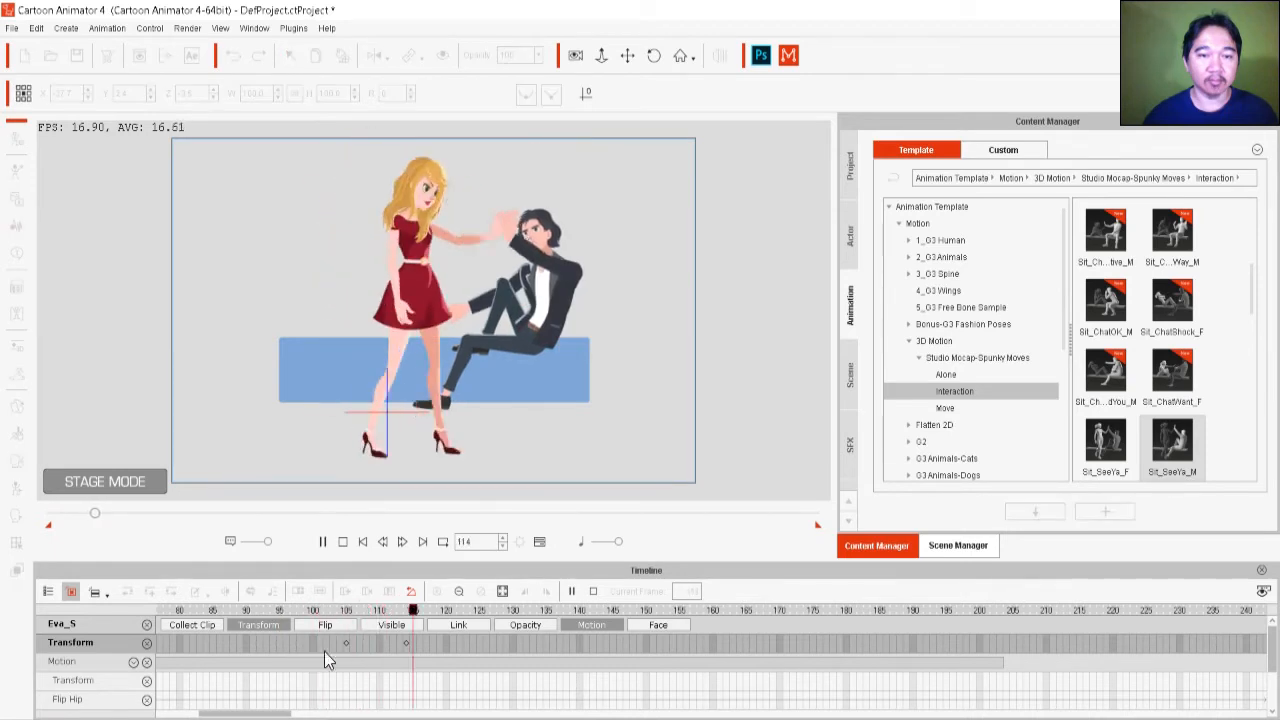
pyautogui.press('space')
pyautogui.moveTo(346, 643); pyautogui.dragTo(312, 642)
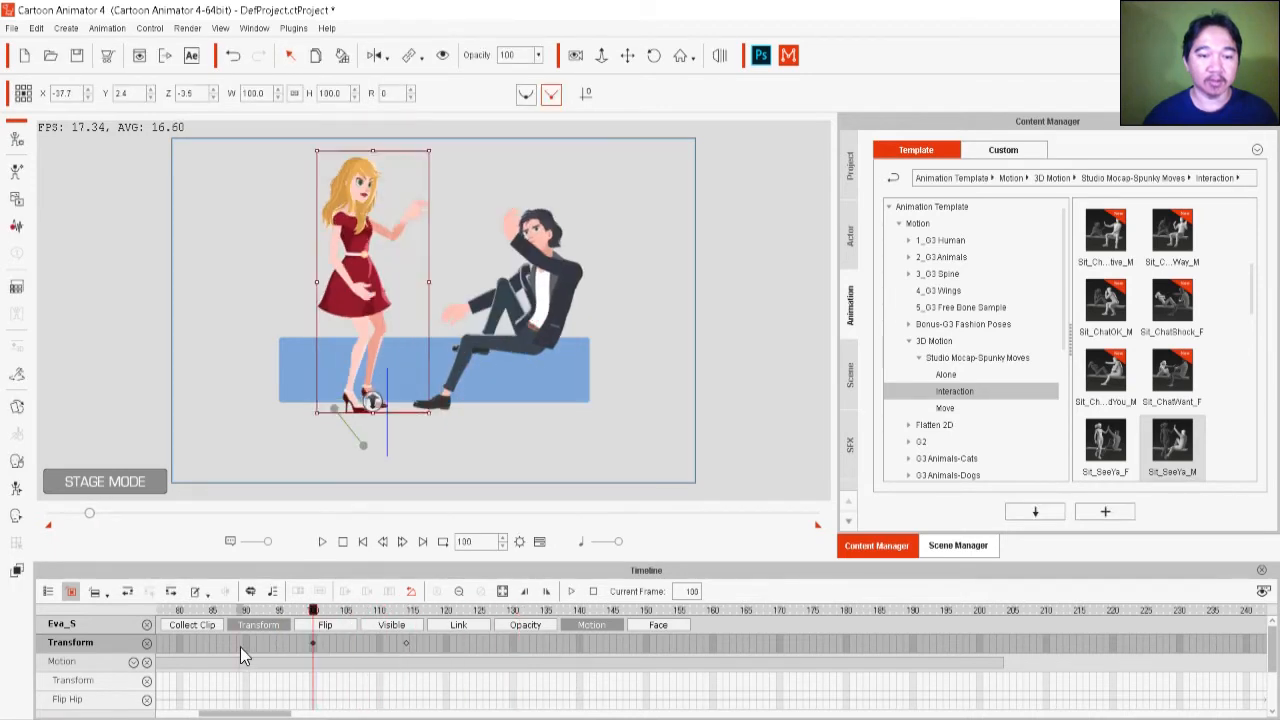
# Step: Play the whole animation from the start to check how the woman walks past the seated man
pyautogui.press('space')
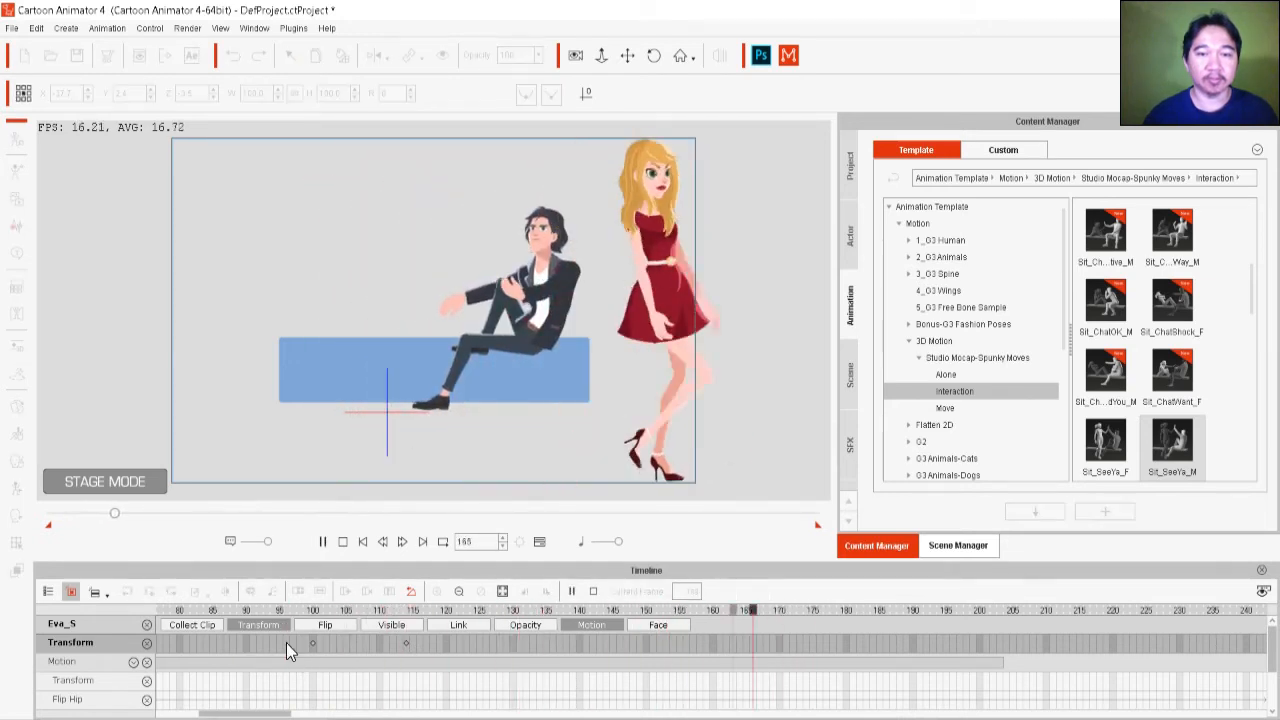
pyautogui.press('space')
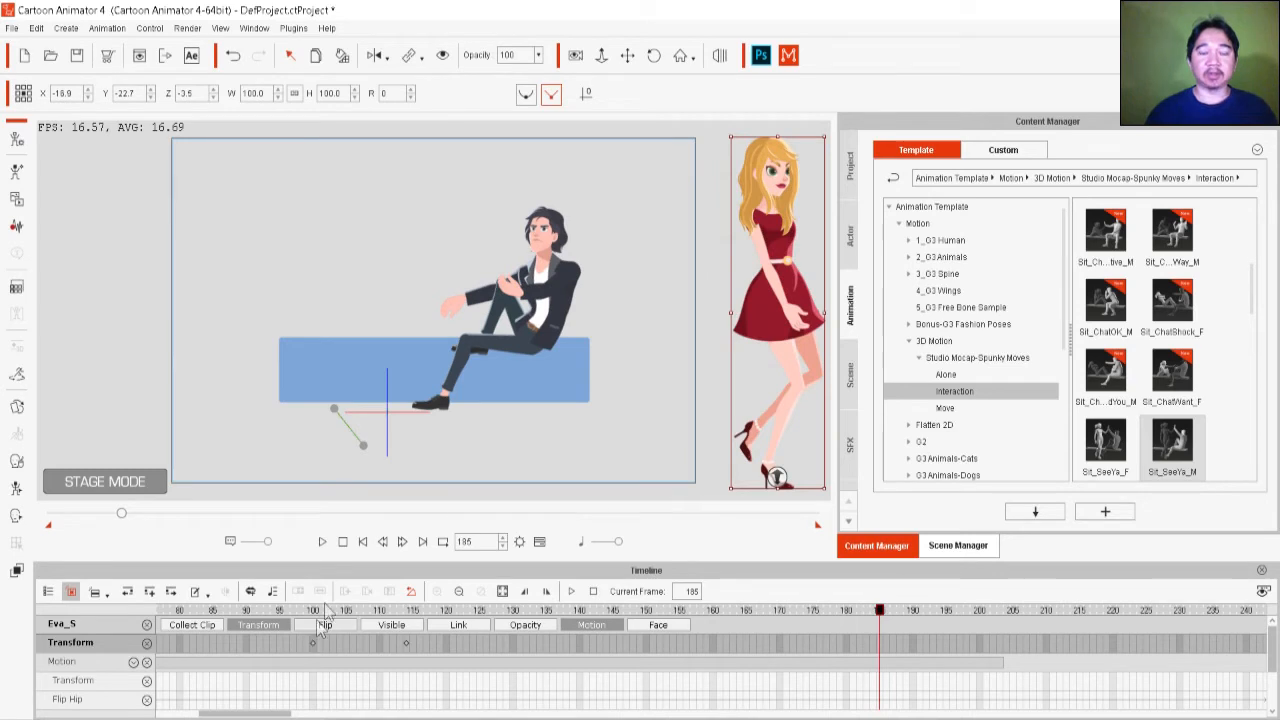
pyautogui.click(343, 542)
pyautogui.click(322, 542)
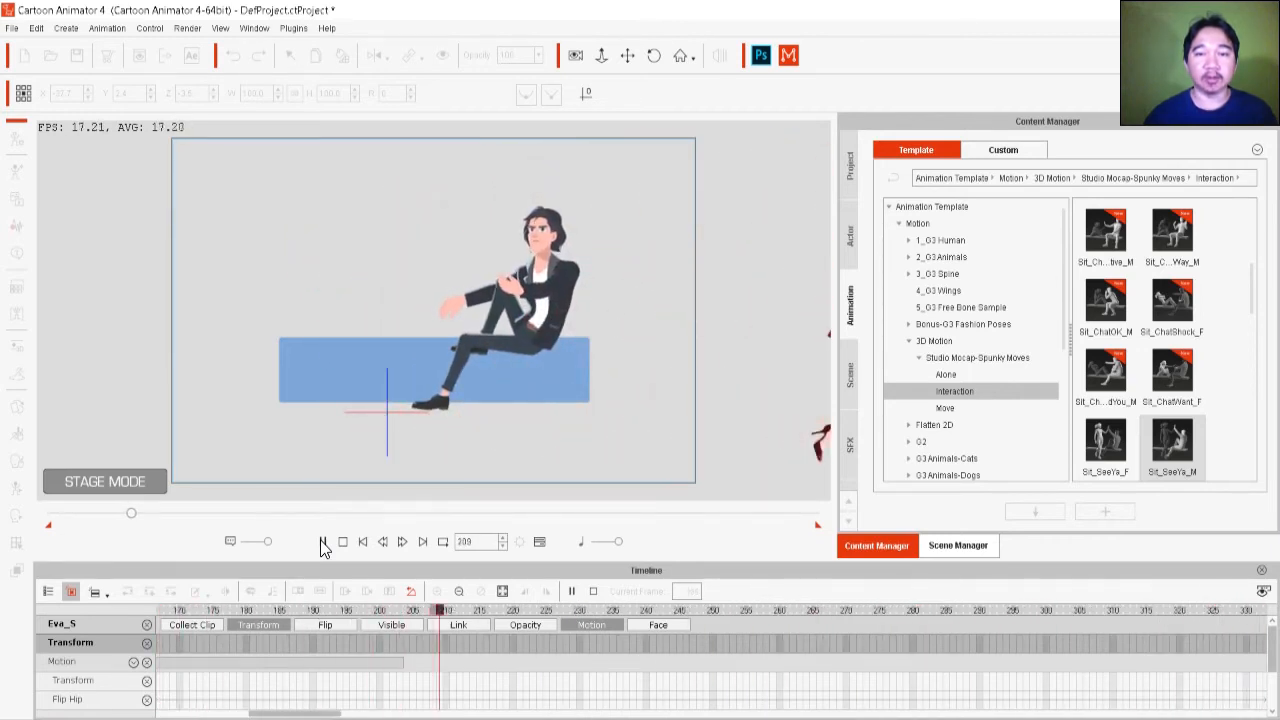
pyautogui.click(322, 542)
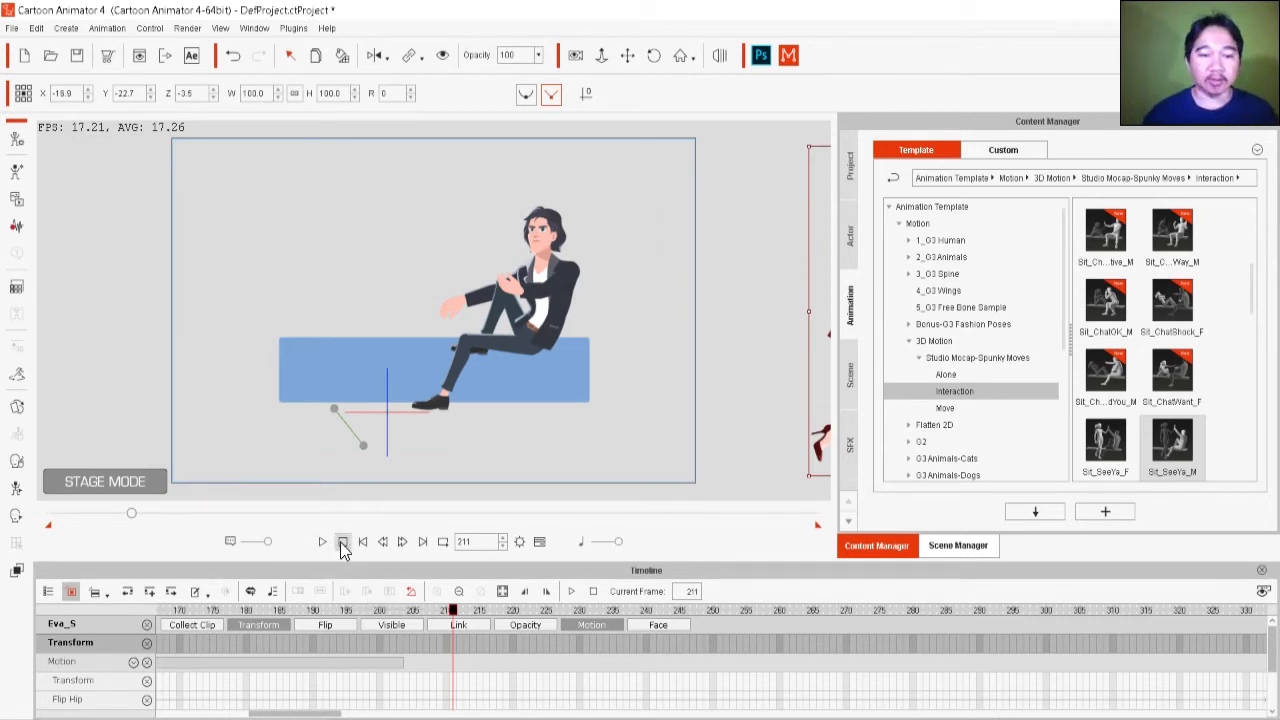
pyautogui.click(342, 541)
# Step: Remove the object animation from both the woman and the man
pyautogui.rightClick(352, 331)
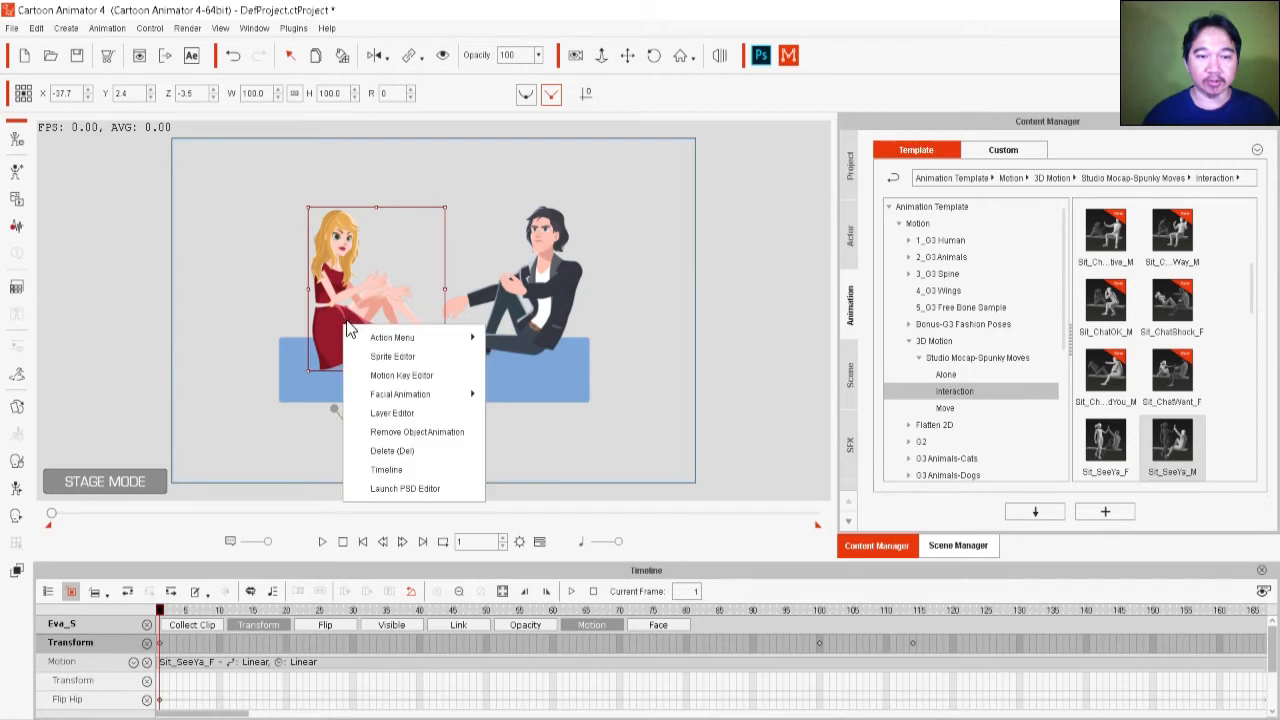
pyautogui.click(412, 432)
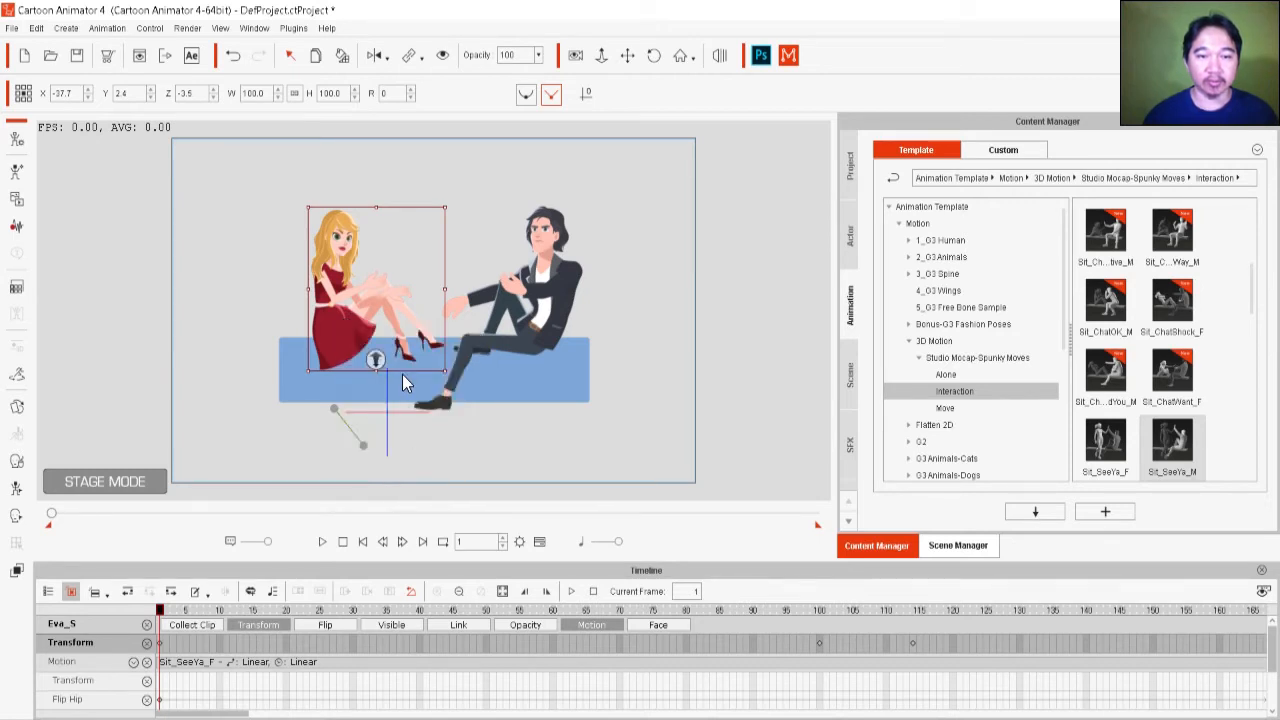
pyautogui.rightClick(548, 297)
pyautogui.click(600, 397)
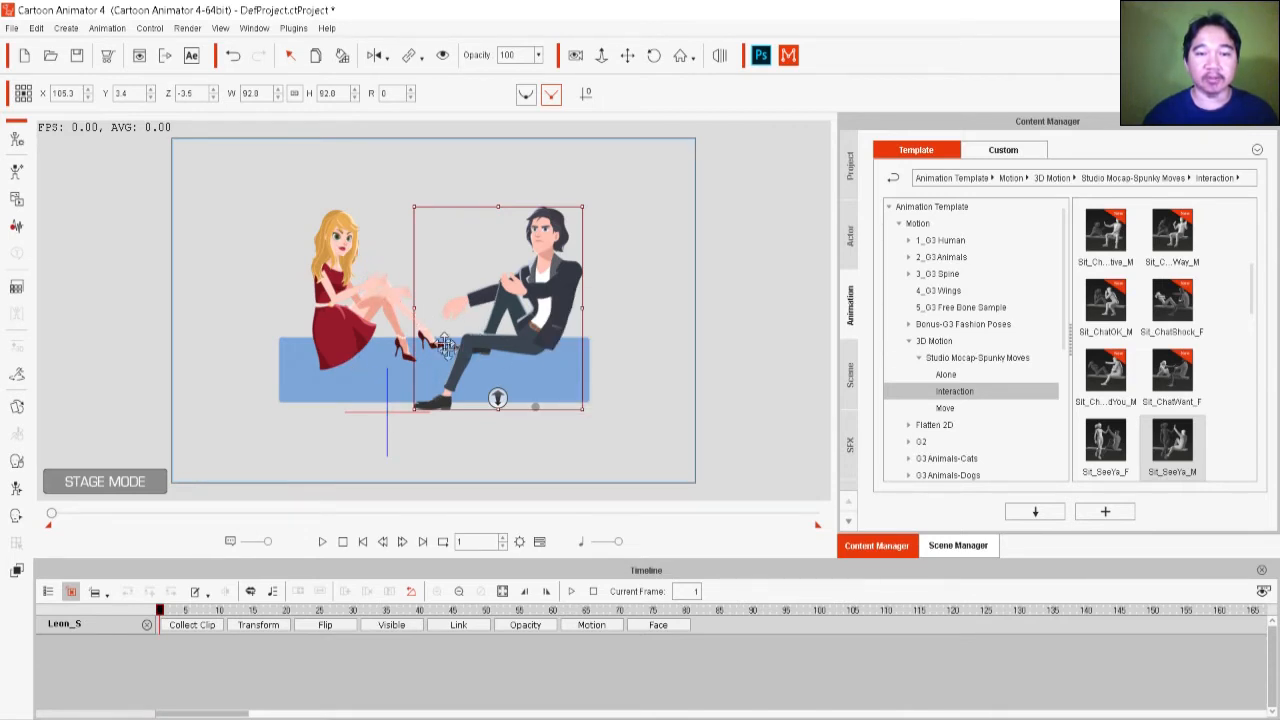
pyautogui.rightClick(520, 303)
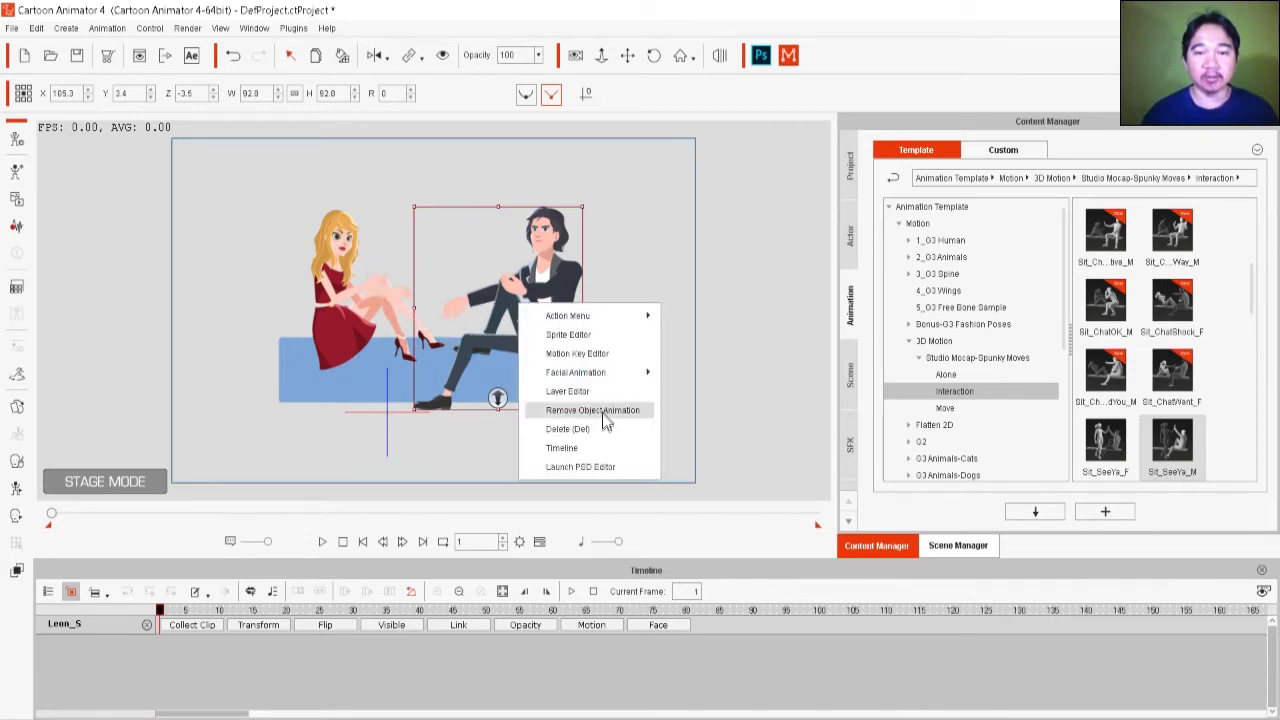
pyautogui.click(600, 410)
# Step: Try the Sit_SeeYou_F interaction motion on the man with the camera projection turned to -85
pyautogui.moveTo(1256, 292); pyautogui.dragTo(1256, 326)
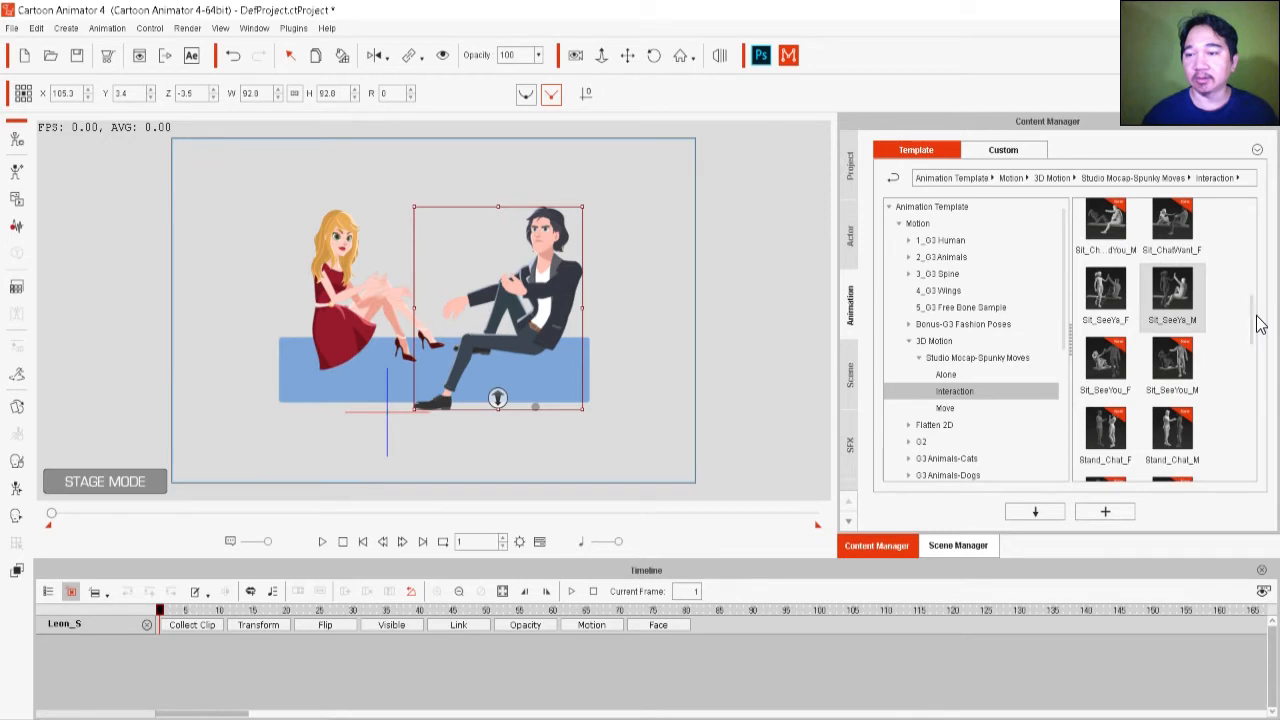
pyautogui.moveTo(1114, 370); pyautogui.dragTo(544, 297)
pyautogui.moveTo(932, 206); pyautogui.dragTo(882, 191)
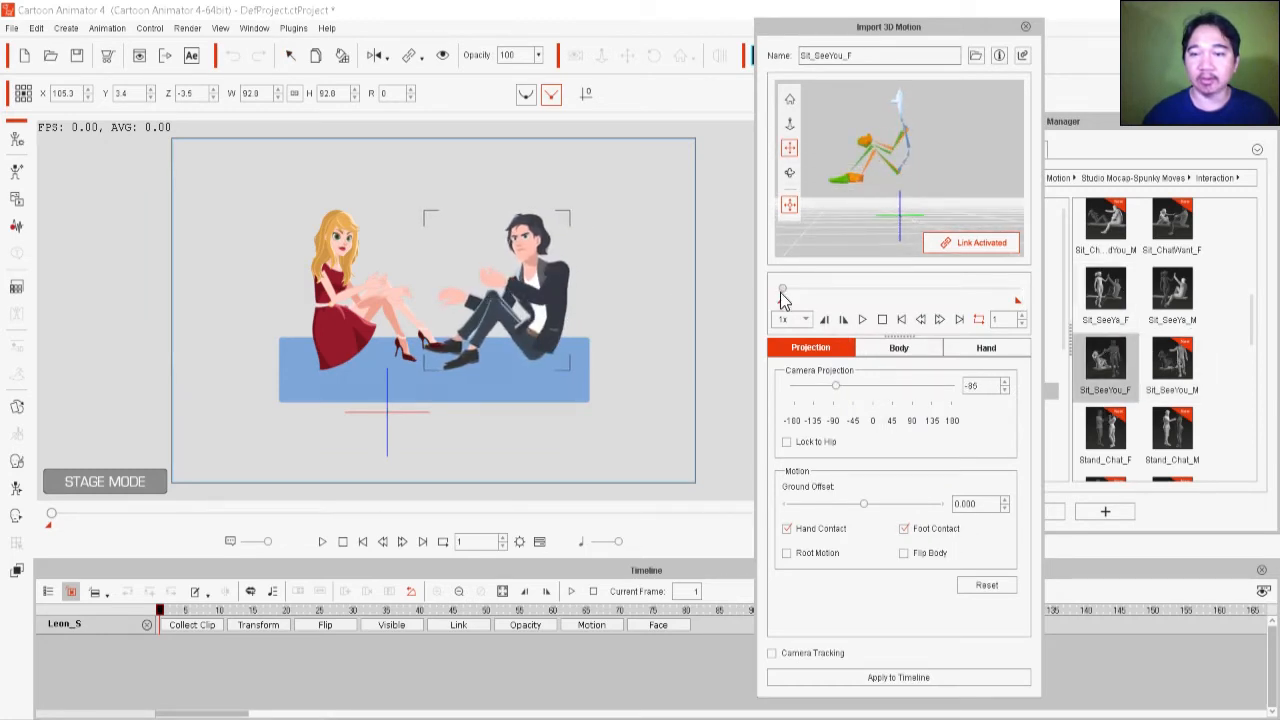
pyautogui.moveTo(796, 288); pyautogui.dragTo(755, 298)
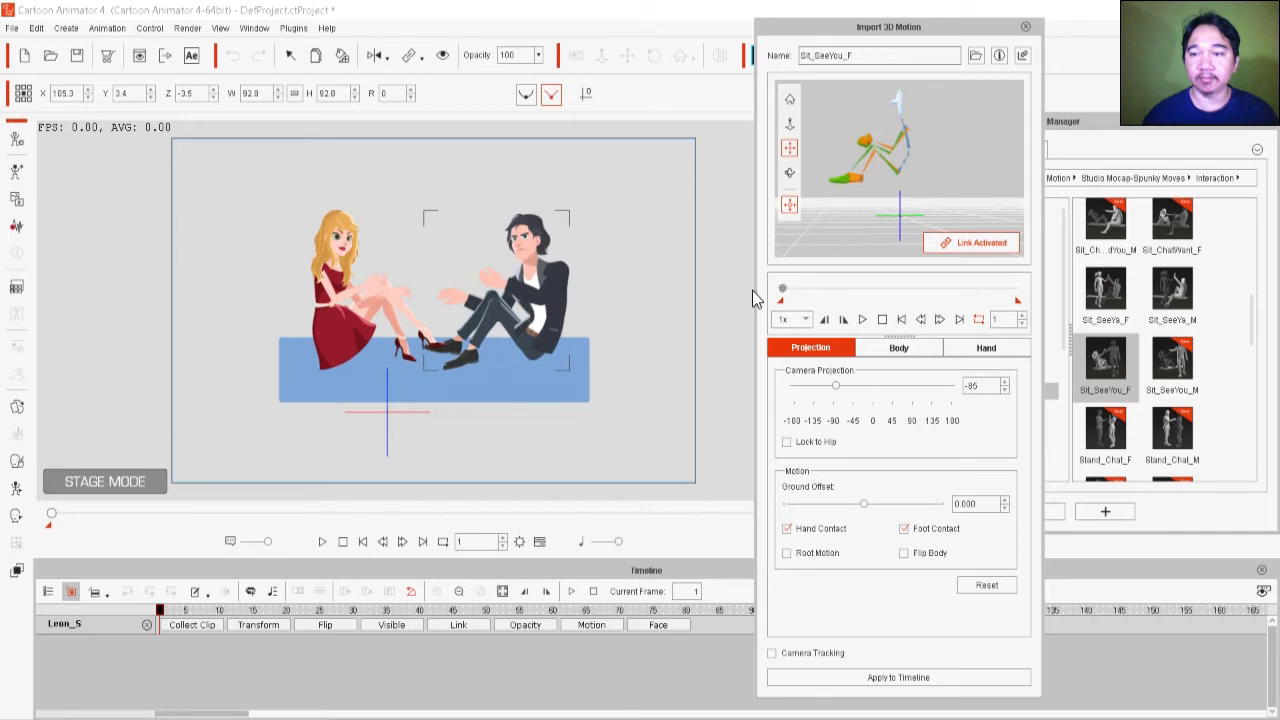
# Step: Load the Sit_SeeYou_F motion on the woman with Flip Body on, turn the camera projection to 70 and preview it
pyautogui.moveTo(1105, 360); pyautogui.dragTo(322, 283)
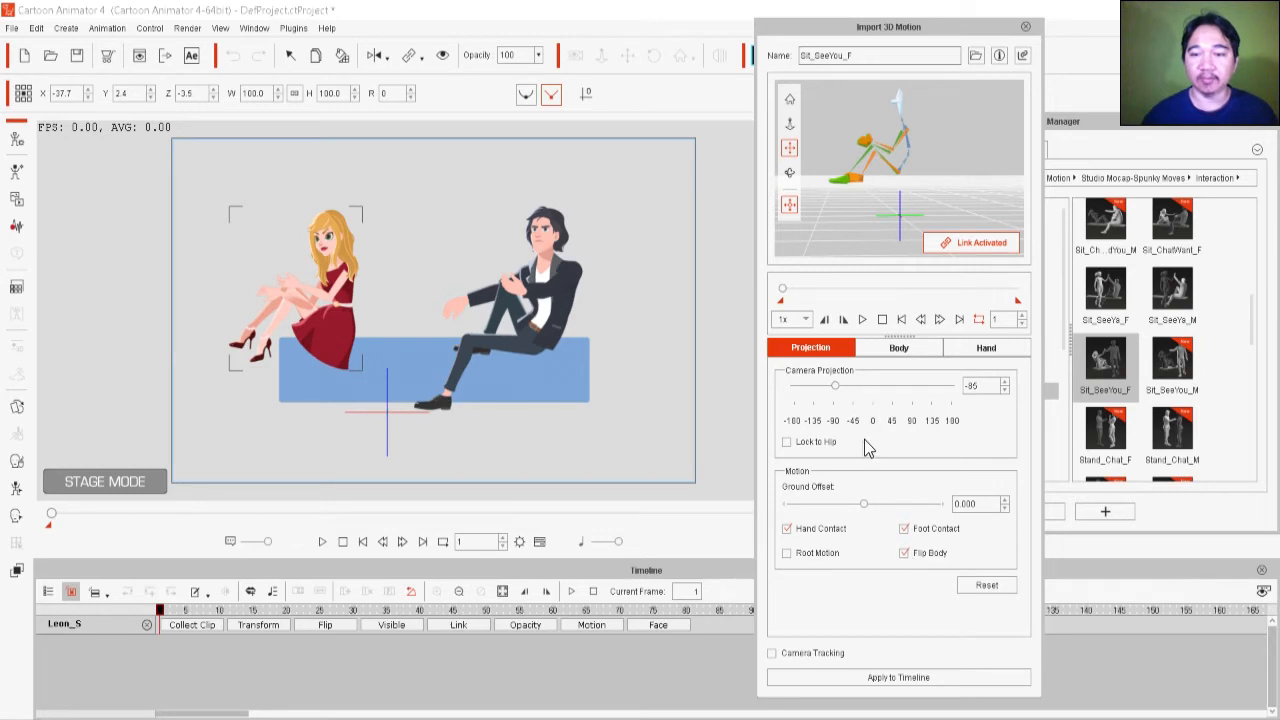
pyautogui.click(890, 350)
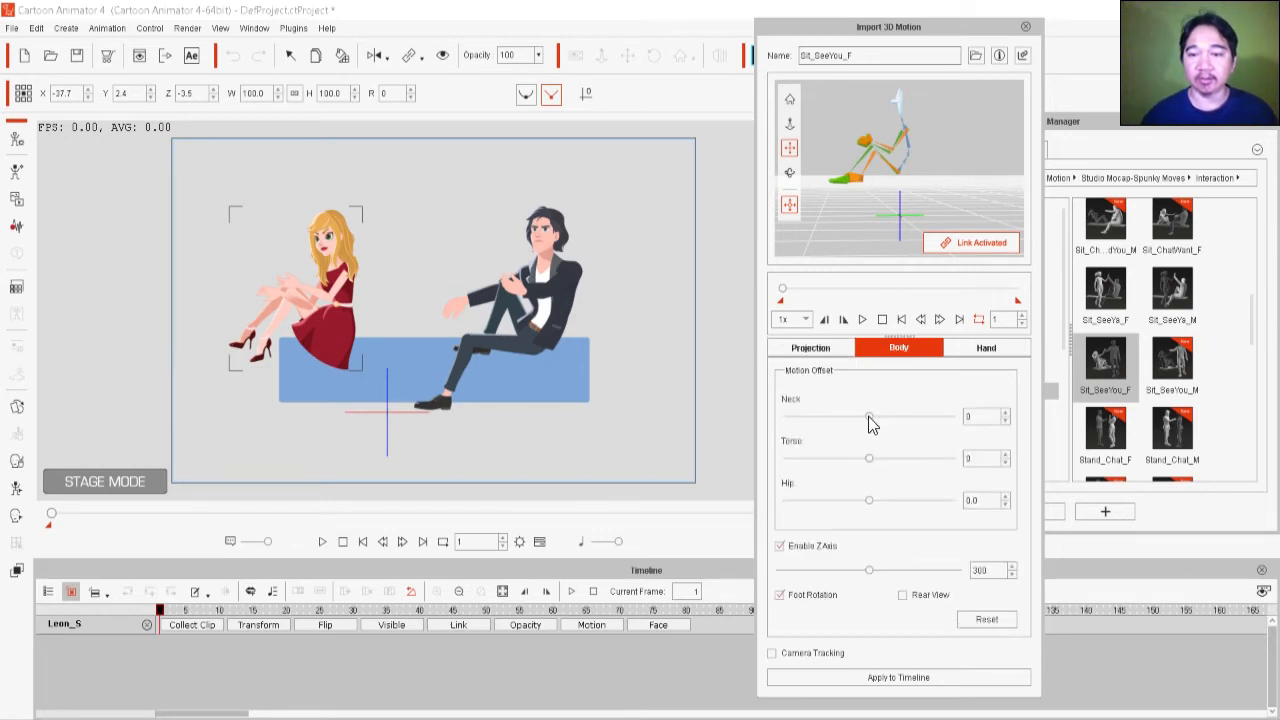
pyautogui.click(809, 352)
pyautogui.moveTo(850, 228); pyautogui.dragTo(956, 227)
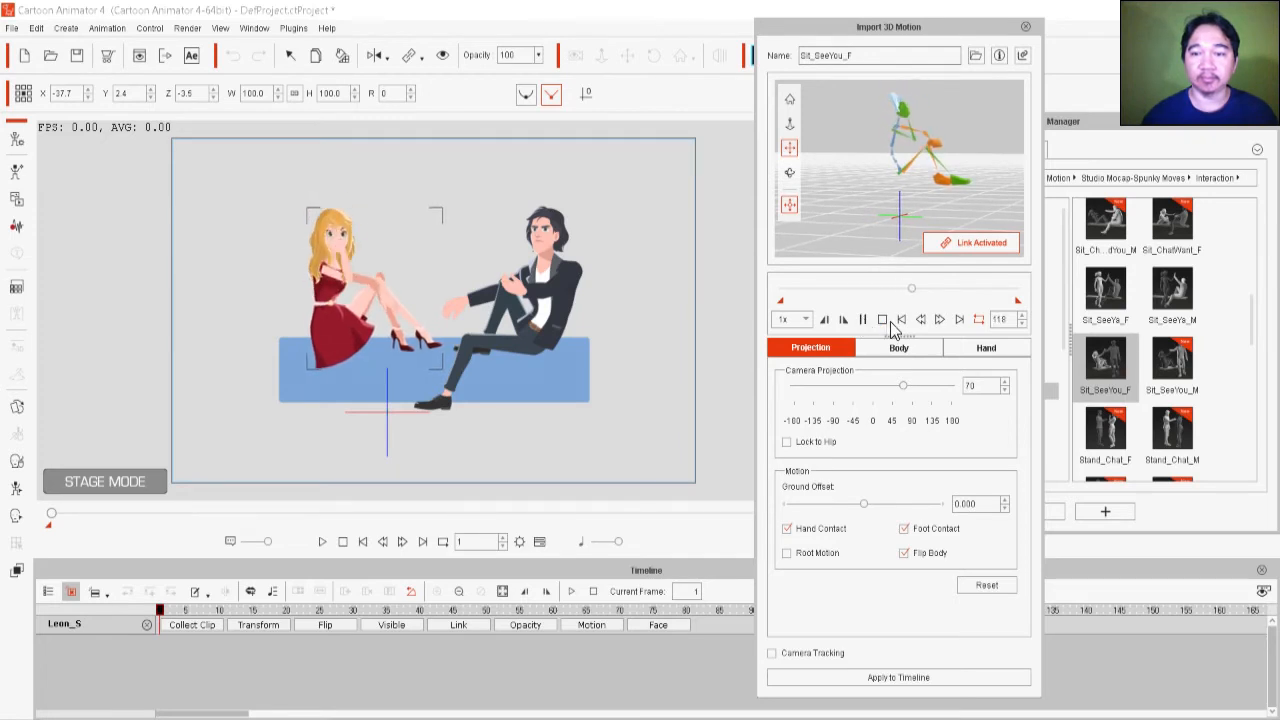
pyautogui.click(881, 320)
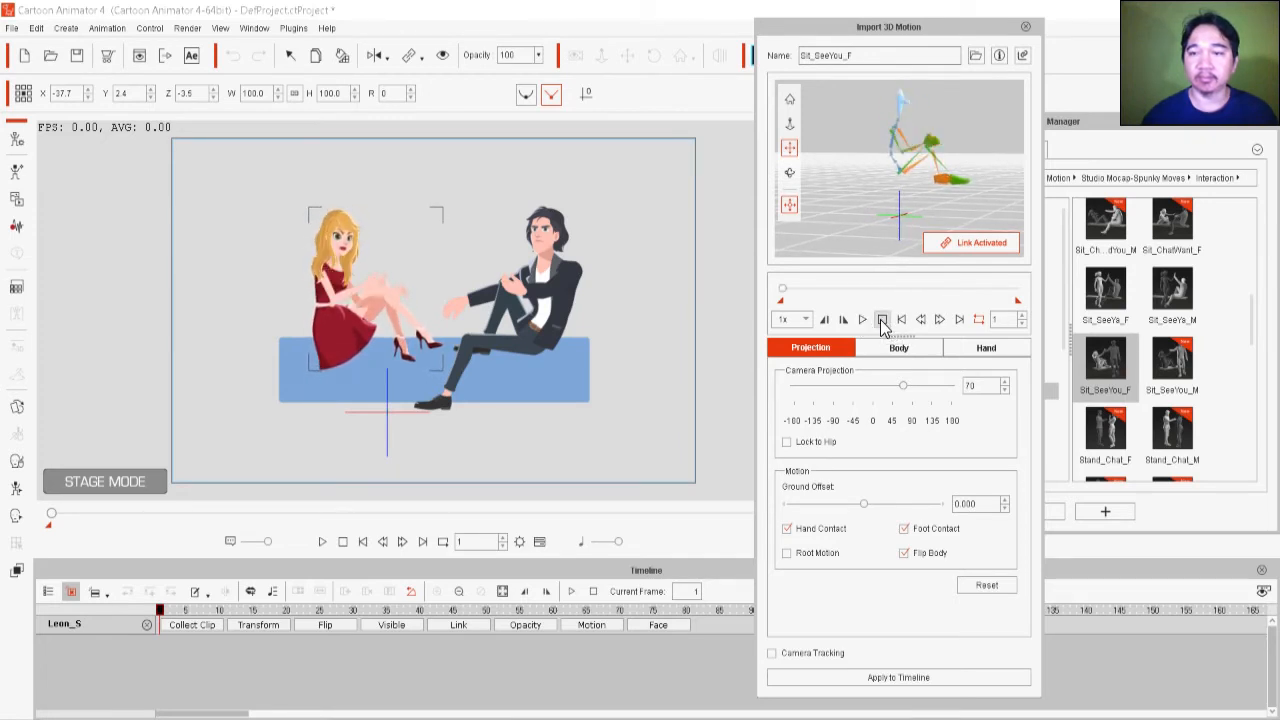
# Step: Turn the woman's motion to a camera projection of 21 so she sits at a more frontal angle, previewing the movement
pyautogui.moveTo(918, 222); pyautogui.dragTo(888, 218)
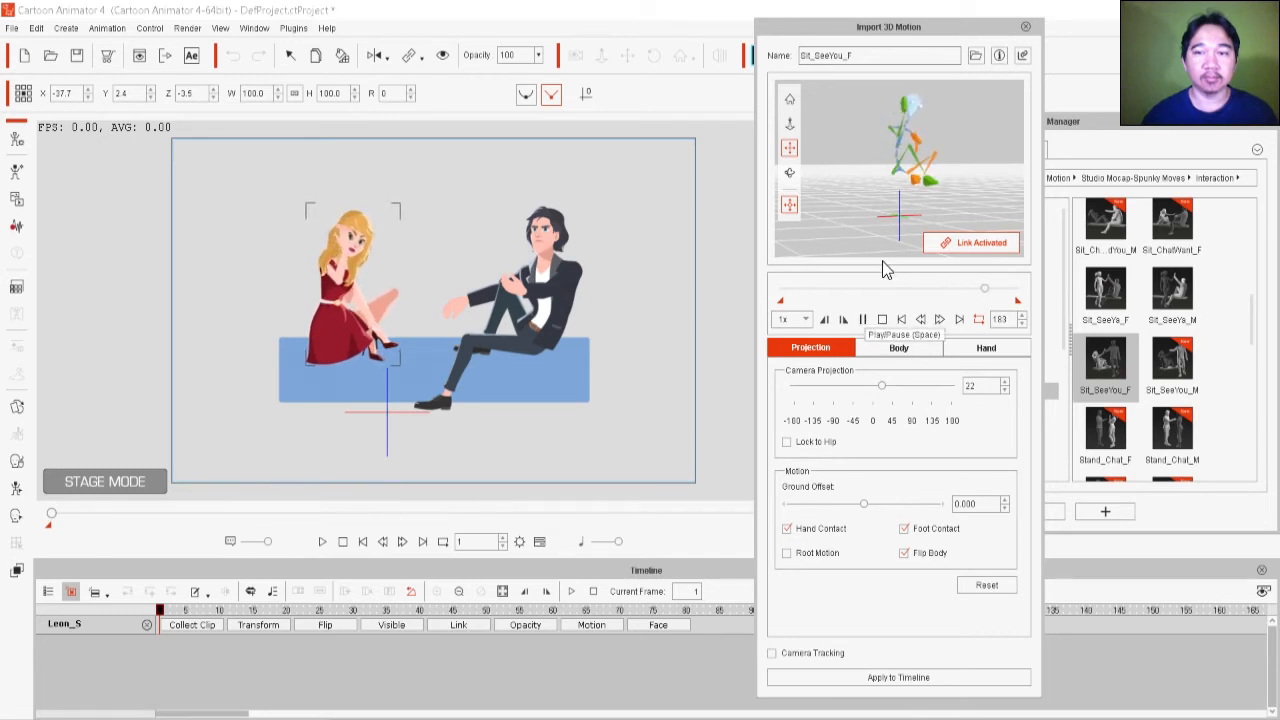
pyautogui.moveTo(897, 202); pyautogui.dragTo(899, 214)
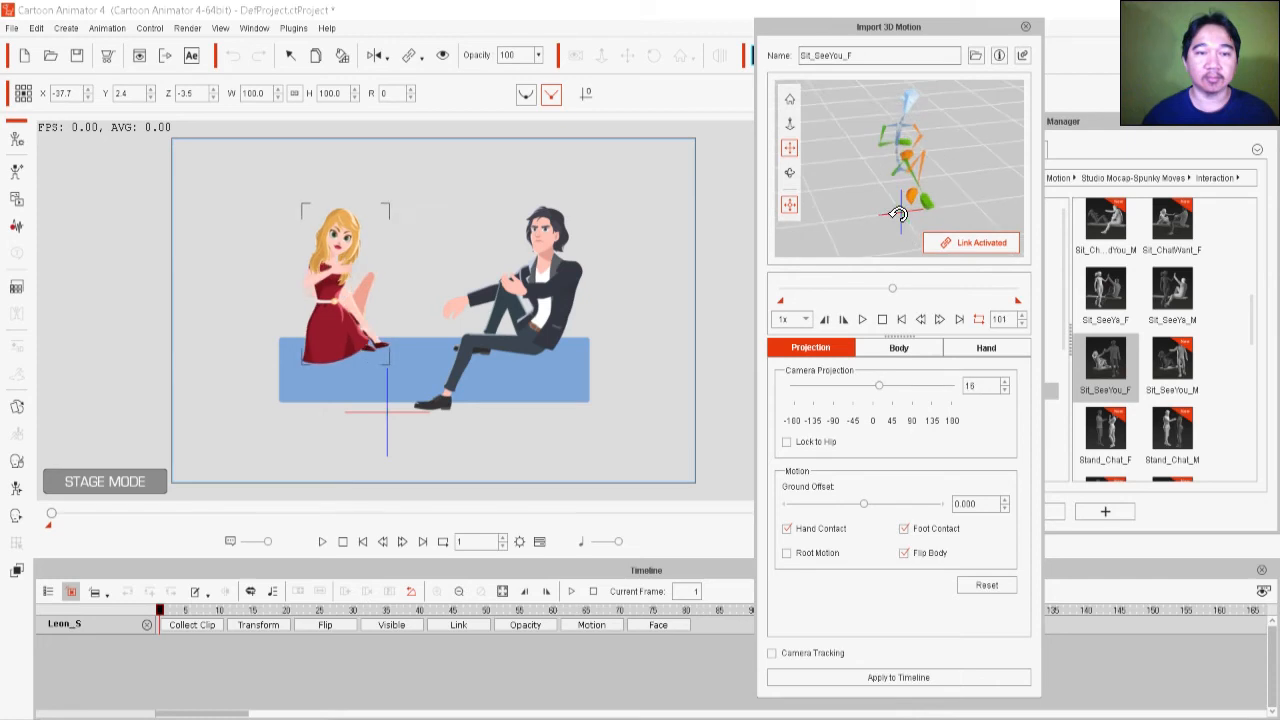
pyautogui.moveTo(902, 216); pyautogui.dragTo(898, 219)
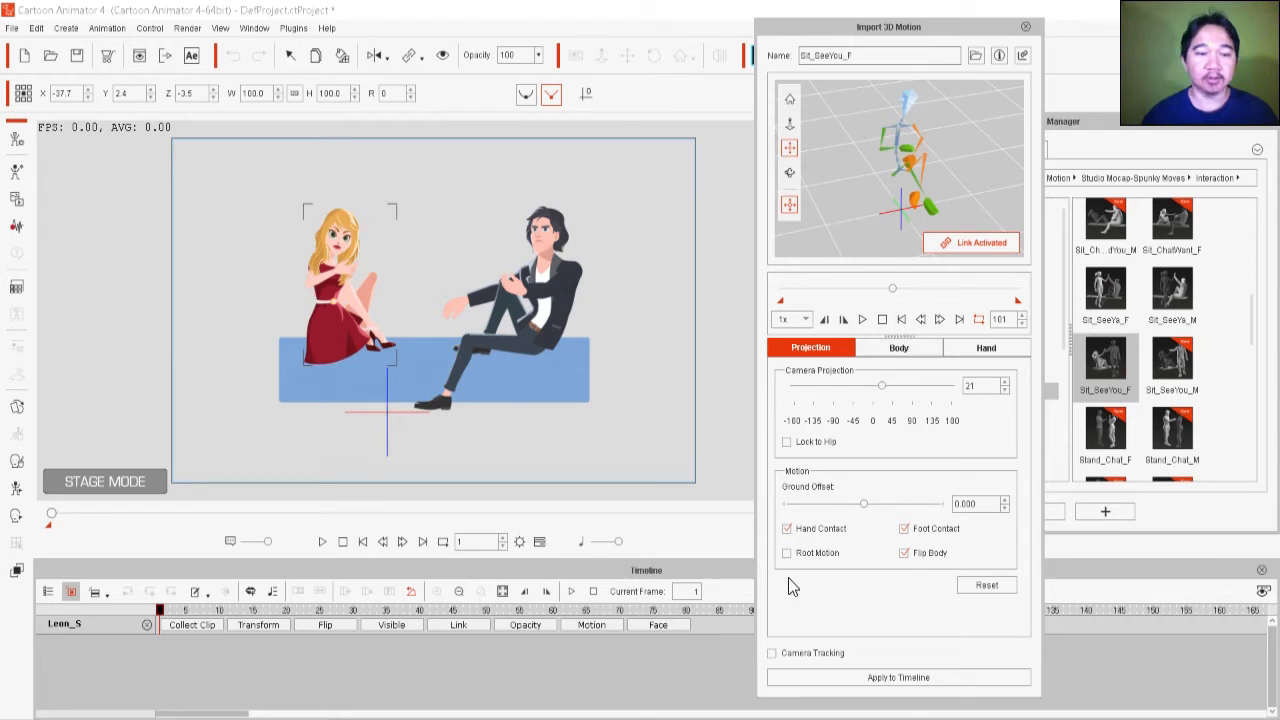
# Step: Apply the woman's Sit_SeeYou_F motion to the timeline and play it back on the stage
pyautogui.click(886, 679)
pyautogui.click(803, 530)
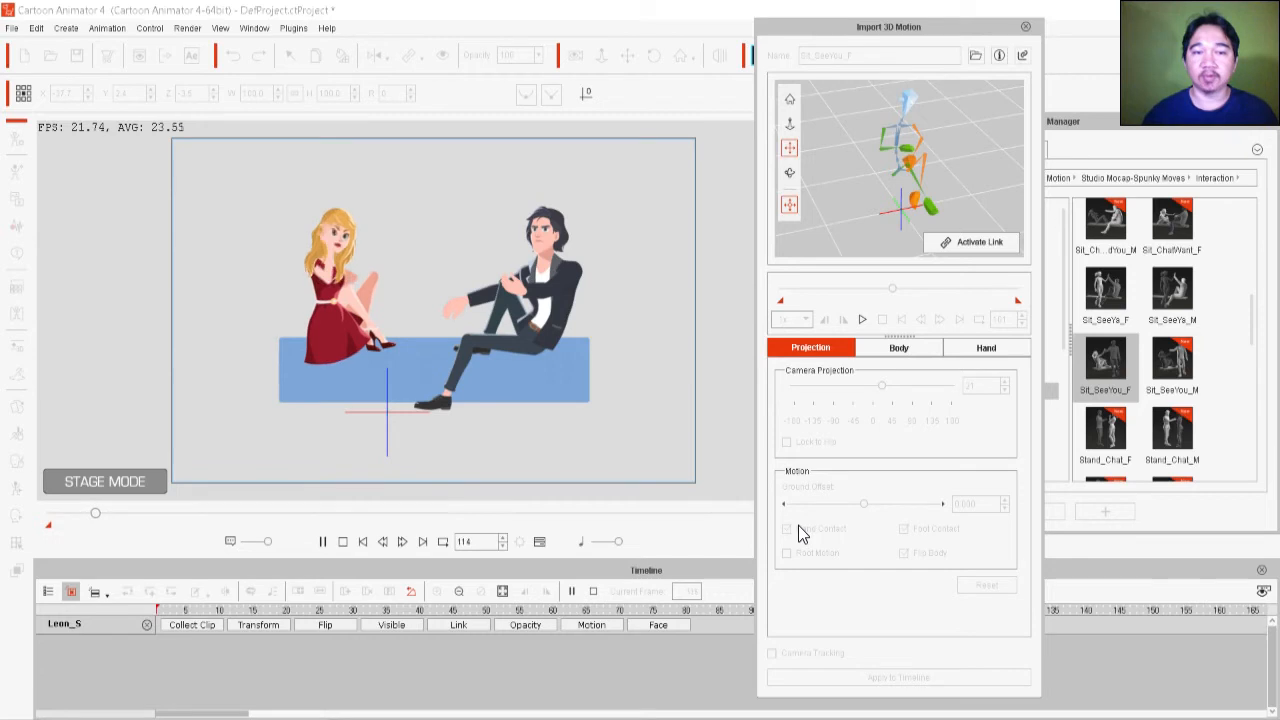
pyautogui.click(342, 541)
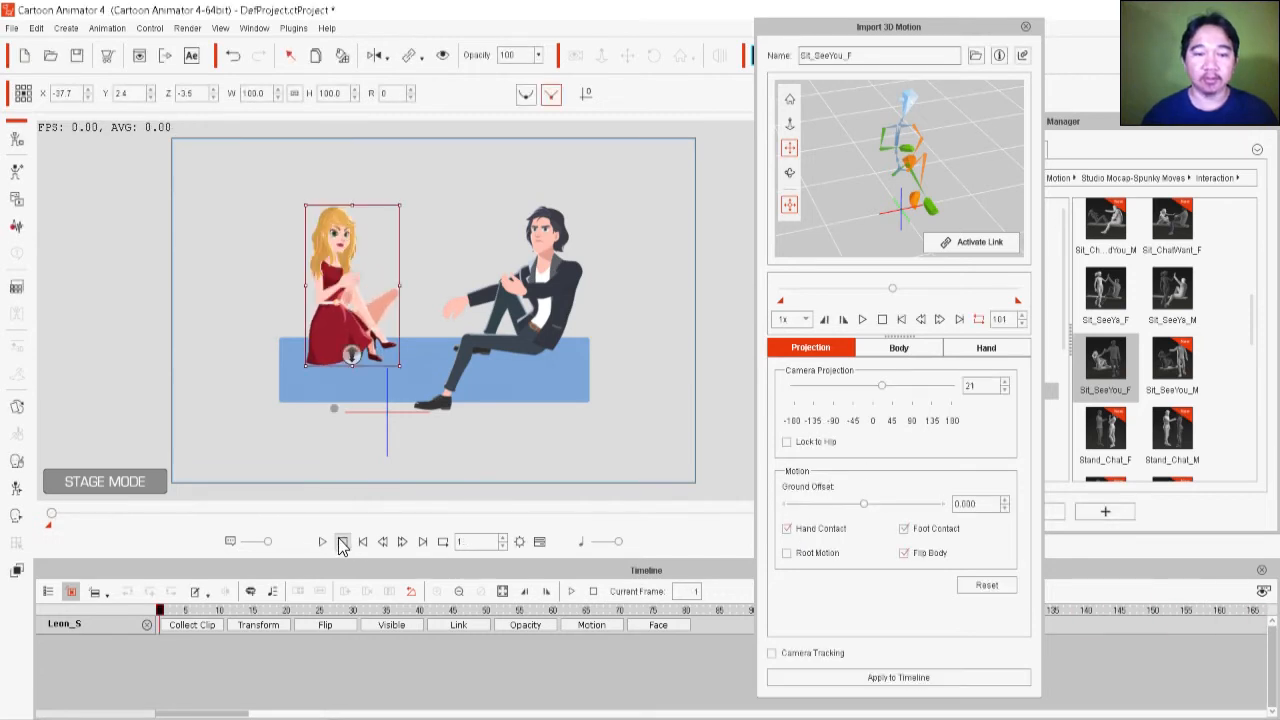
# Step: Load the Sit_SeeYou_M interaction motion on the man, preview it and move the motion window clear of the stage
pyautogui.moveTo(1172, 358); pyautogui.dragTo(552, 281)
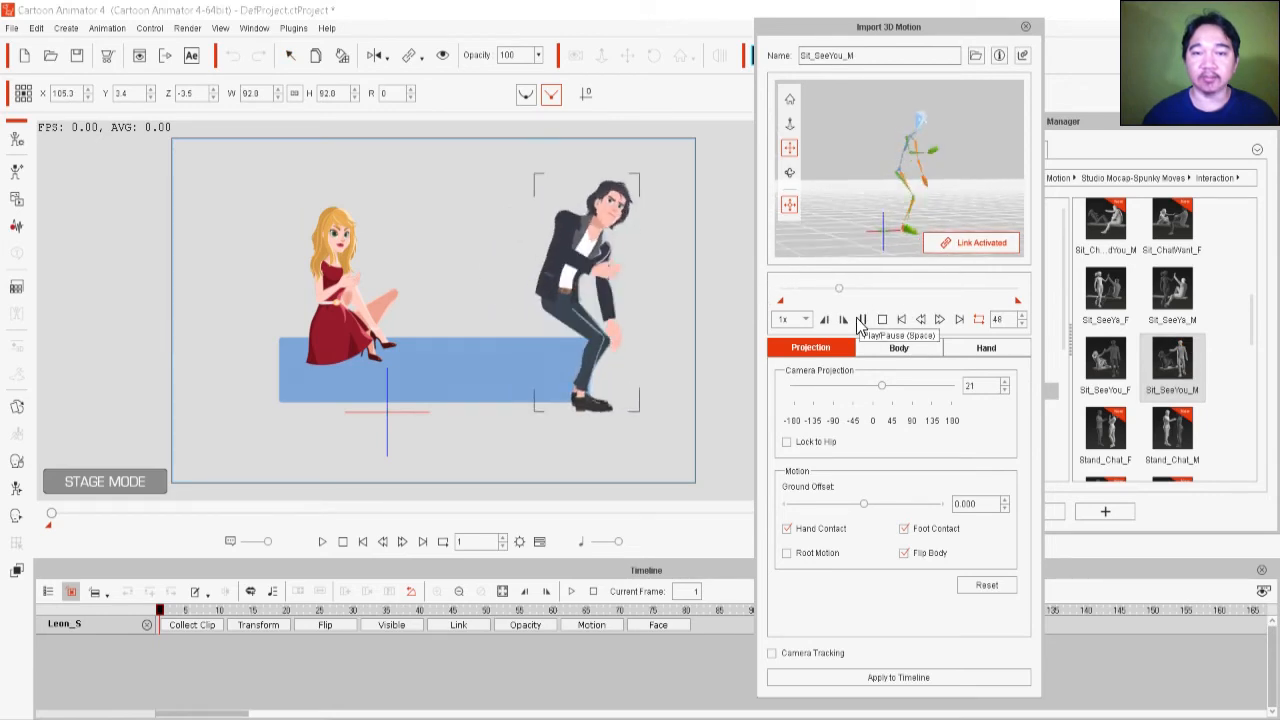
pyautogui.click(857, 324)
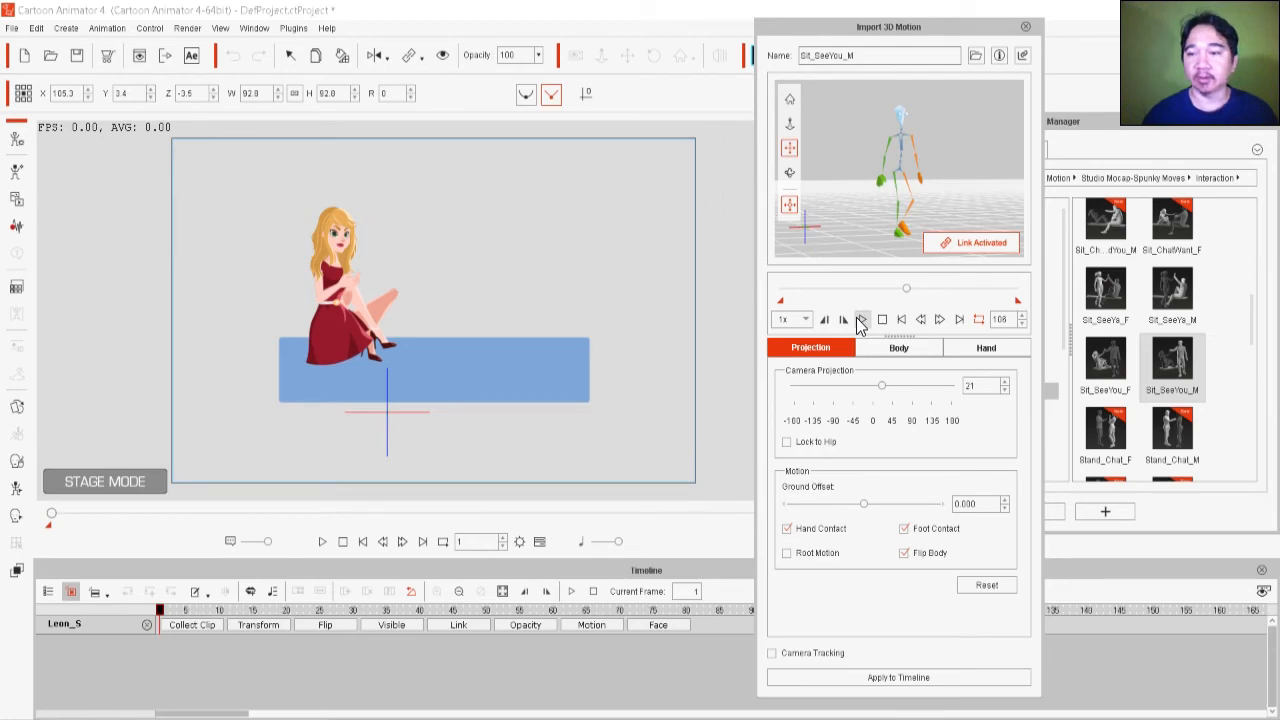
pyautogui.moveTo(857, 40); pyautogui.dragTo(945, 40)
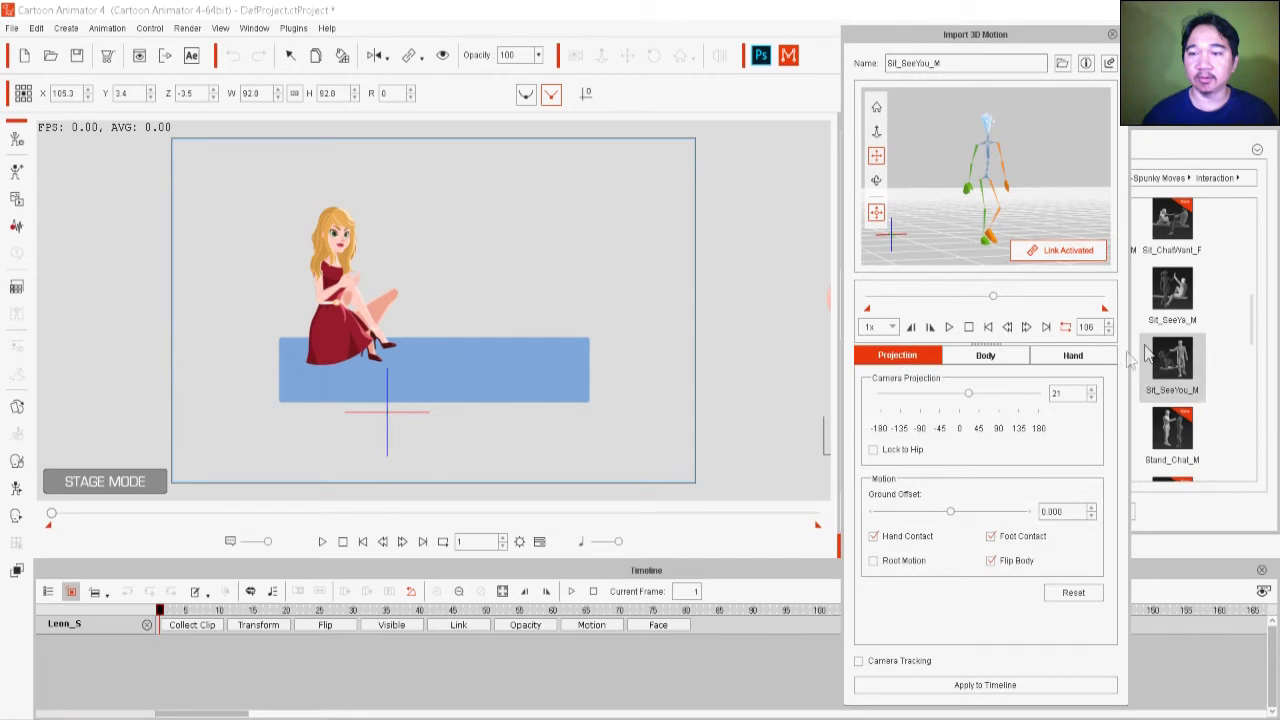
pyautogui.click(968, 328)
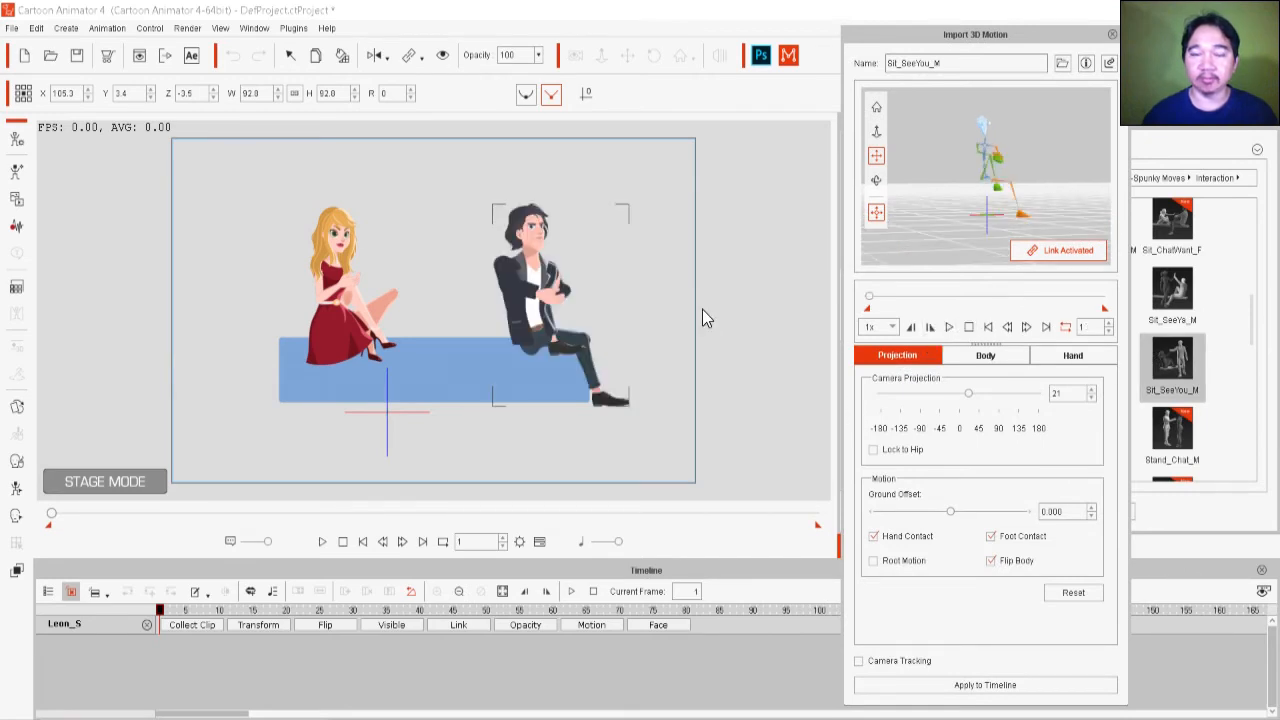
# Step: Turn the man's camera projection so he sits facing the woman, and preview the motion
pyautogui.moveTo(976, 260); pyautogui.dragTo(941, 228)
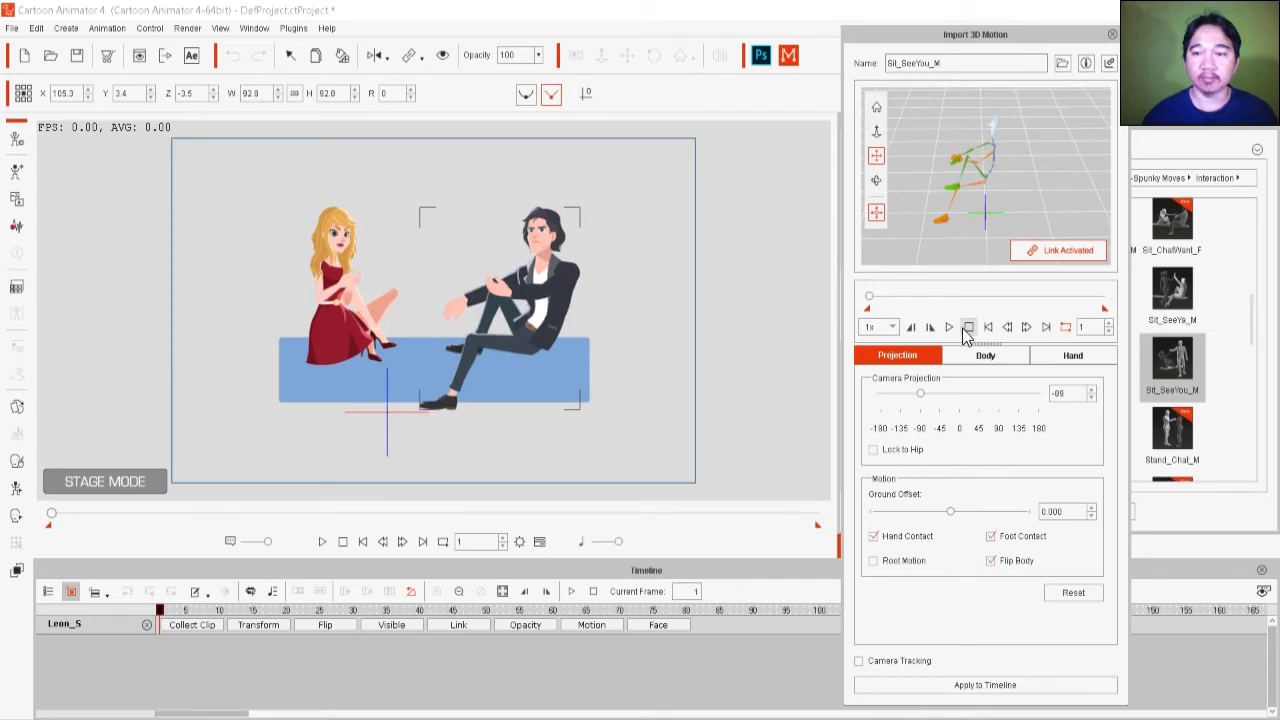
pyautogui.click(948, 330)
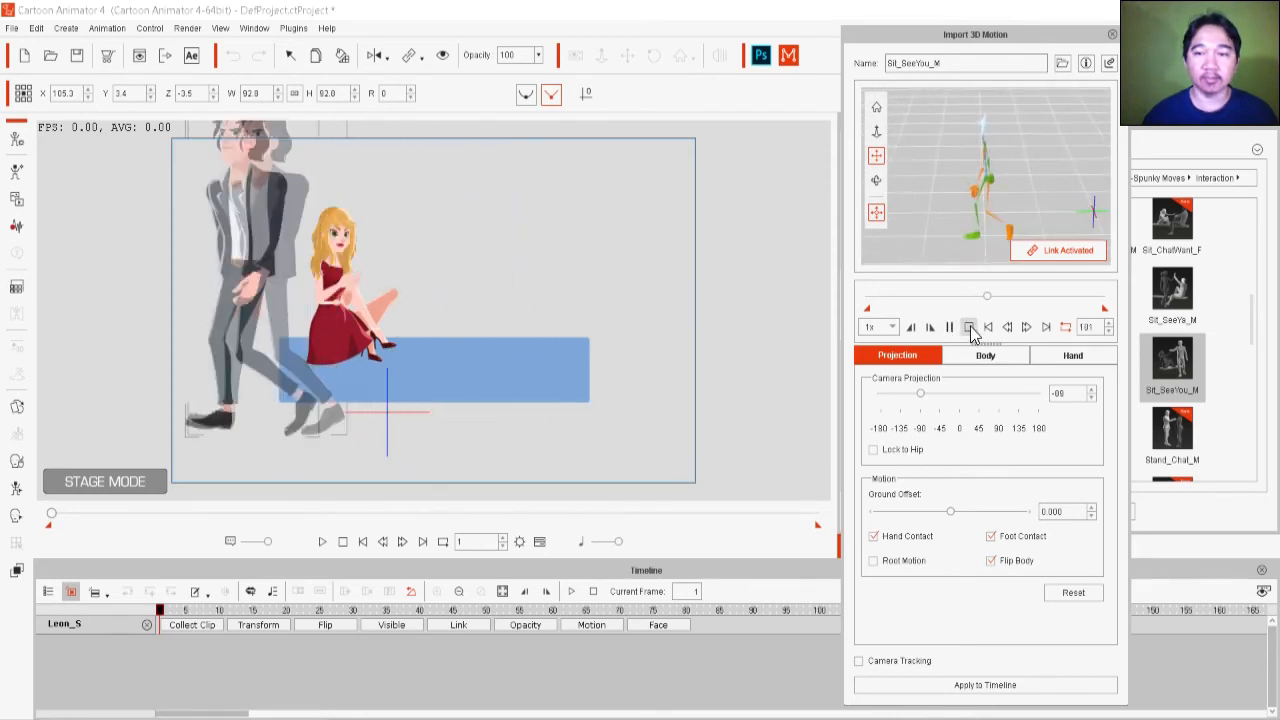
pyautogui.click(969, 327)
pyautogui.click(950, 327)
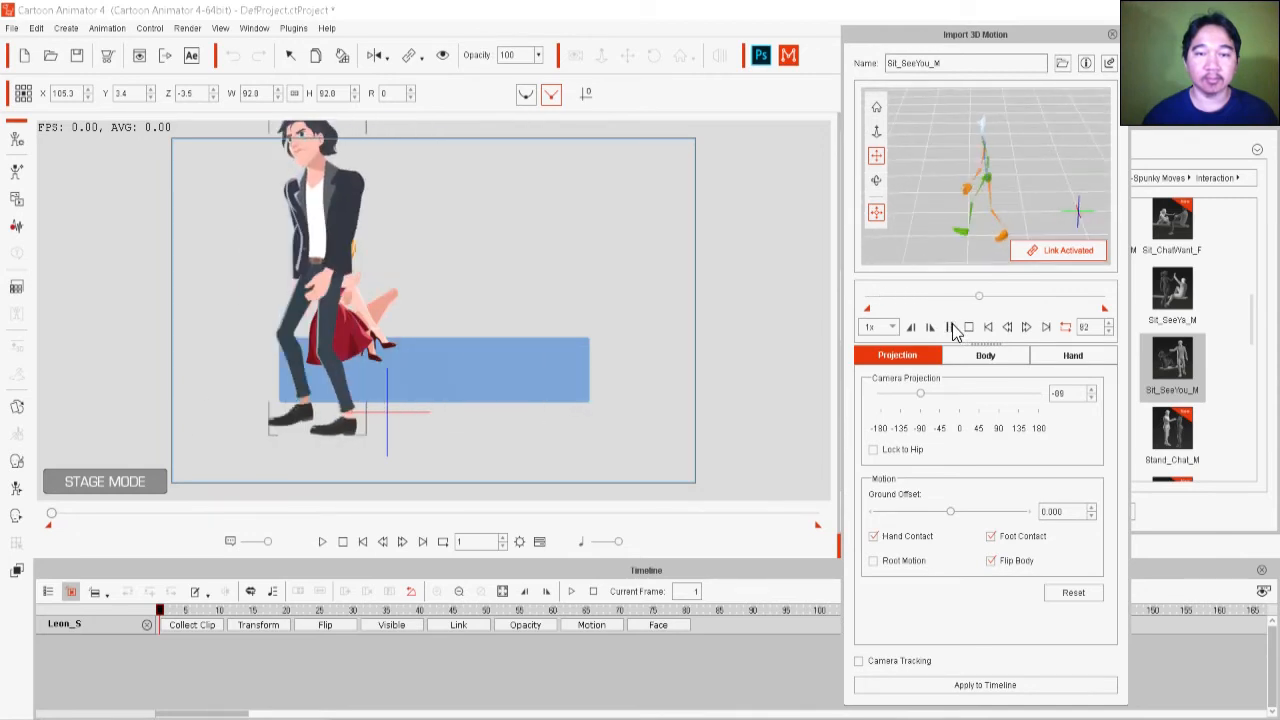
pyautogui.click(969, 327)
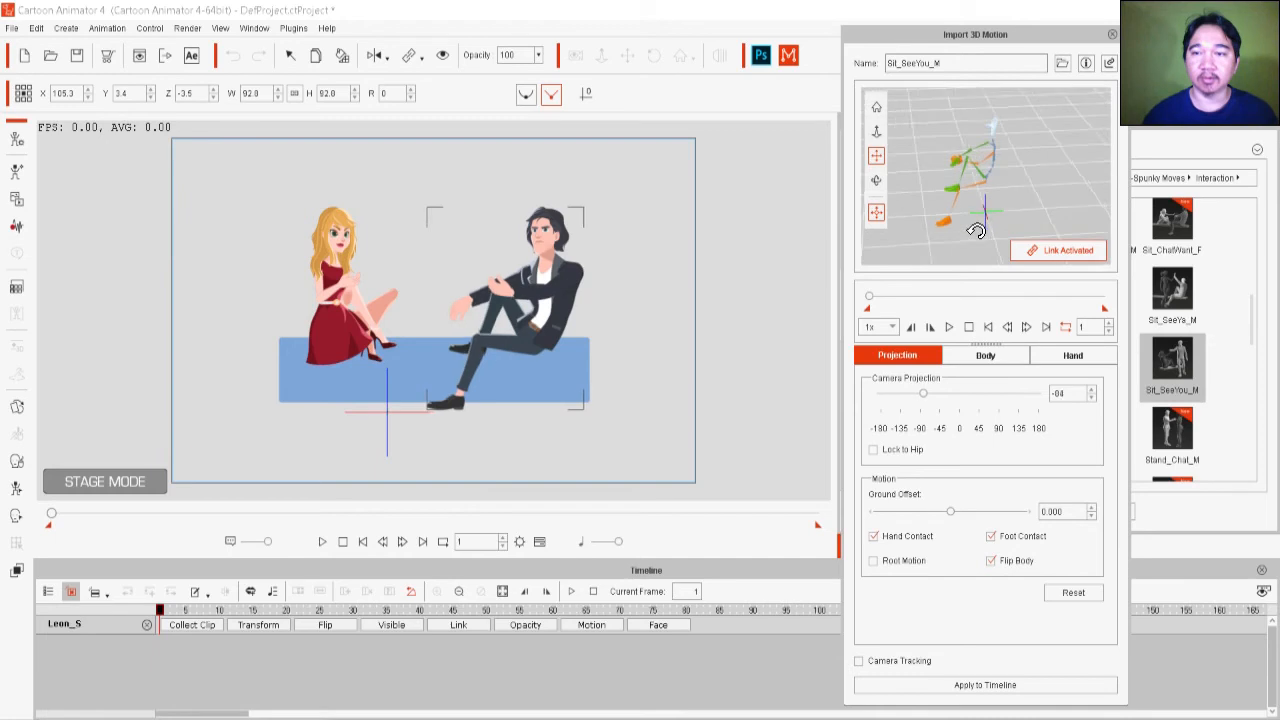
# Step: Refine the man's camera projection to -101, checking his reach toward the woman's head around frame 62, and apply the motion to the timeline
pyautogui.click(950, 328)
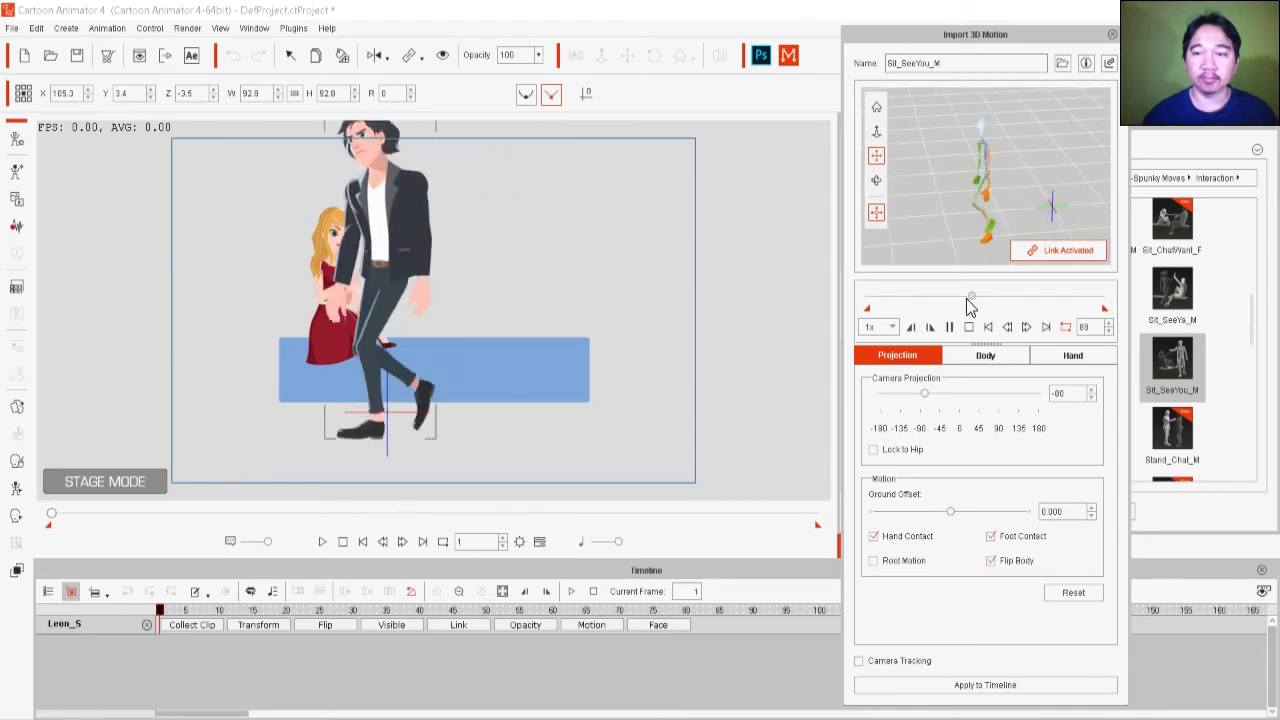
pyautogui.click(948, 328)
pyautogui.moveTo(945, 297); pyautogui.dragTo(942, 296)
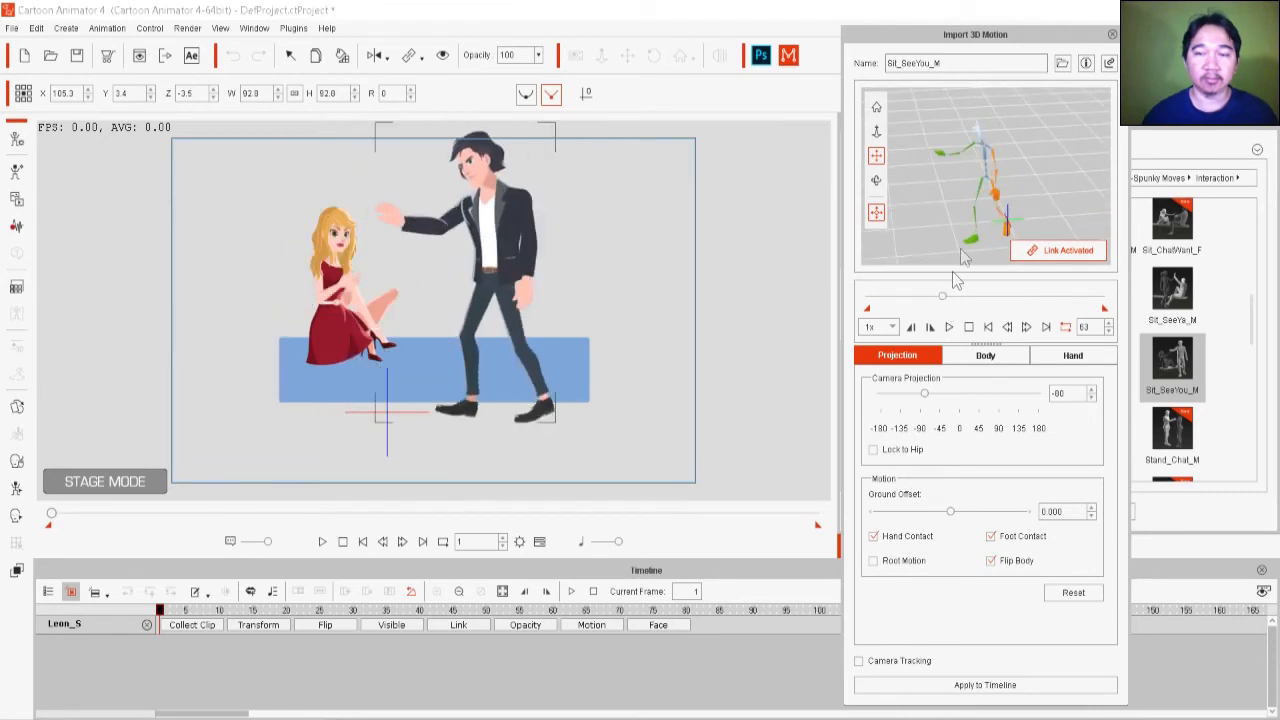
pyautogui.moveTo(963, 225); pyautogui.dragTo(956, 231)
pyautogui.moveTo(943, 297)
pyautogui.mouseDown()
pyautogui.moveTo(892, 300)
pyautogui.moveTo(953, 299)
pyautogui.moveTo(940, 298)
pyautogui.mouseUp()
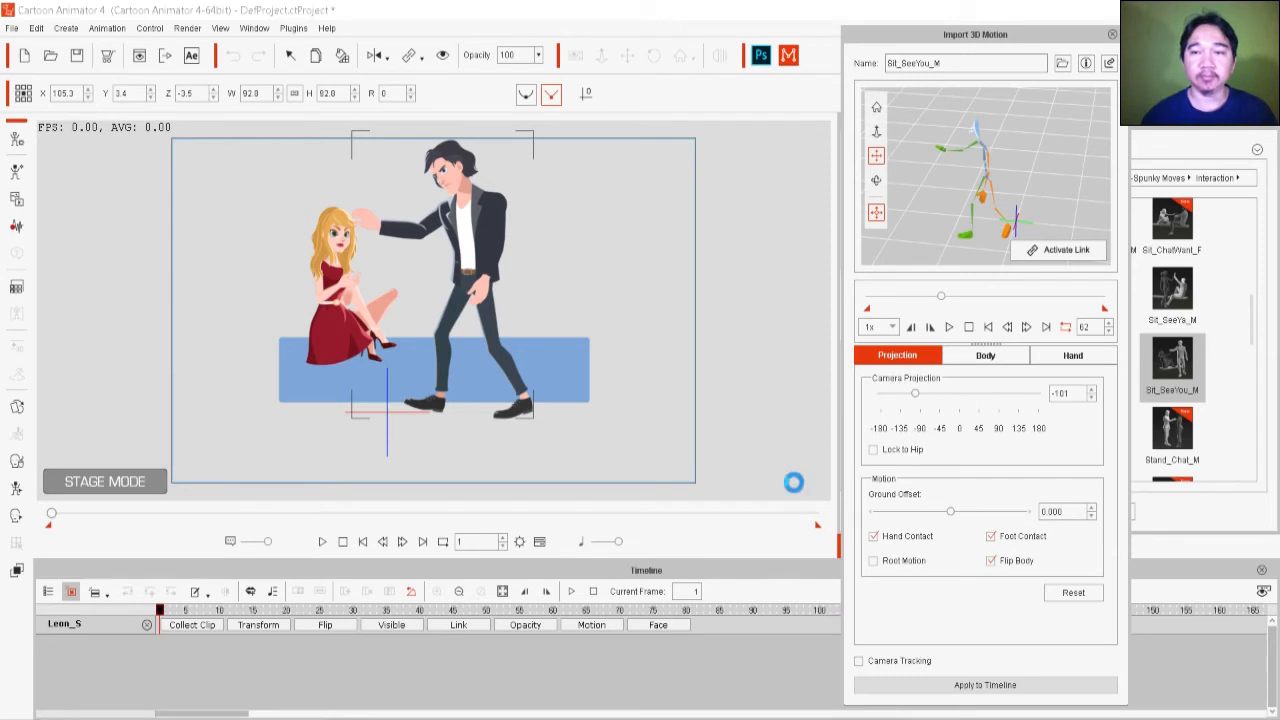
# Step: Play back the applied motions of both characters on the stage and close the 3D motion import window
pyautogui.press('space')
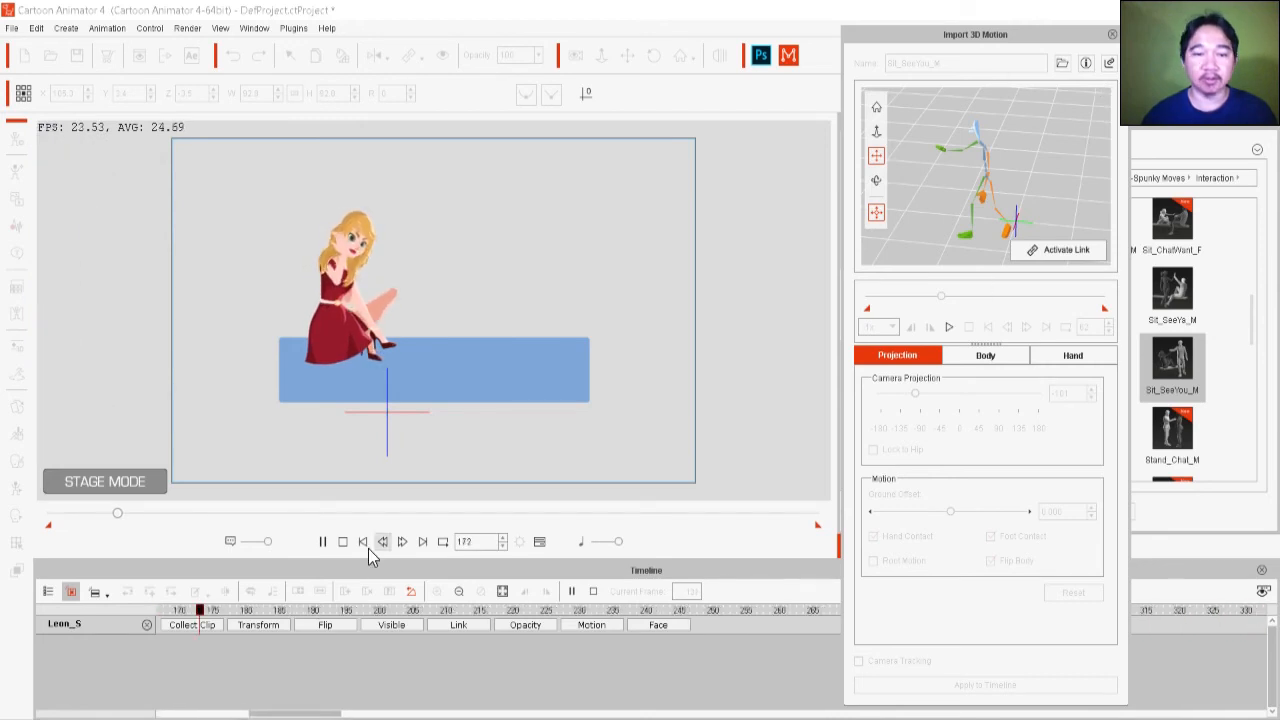
pyautogui.click(342, 541)
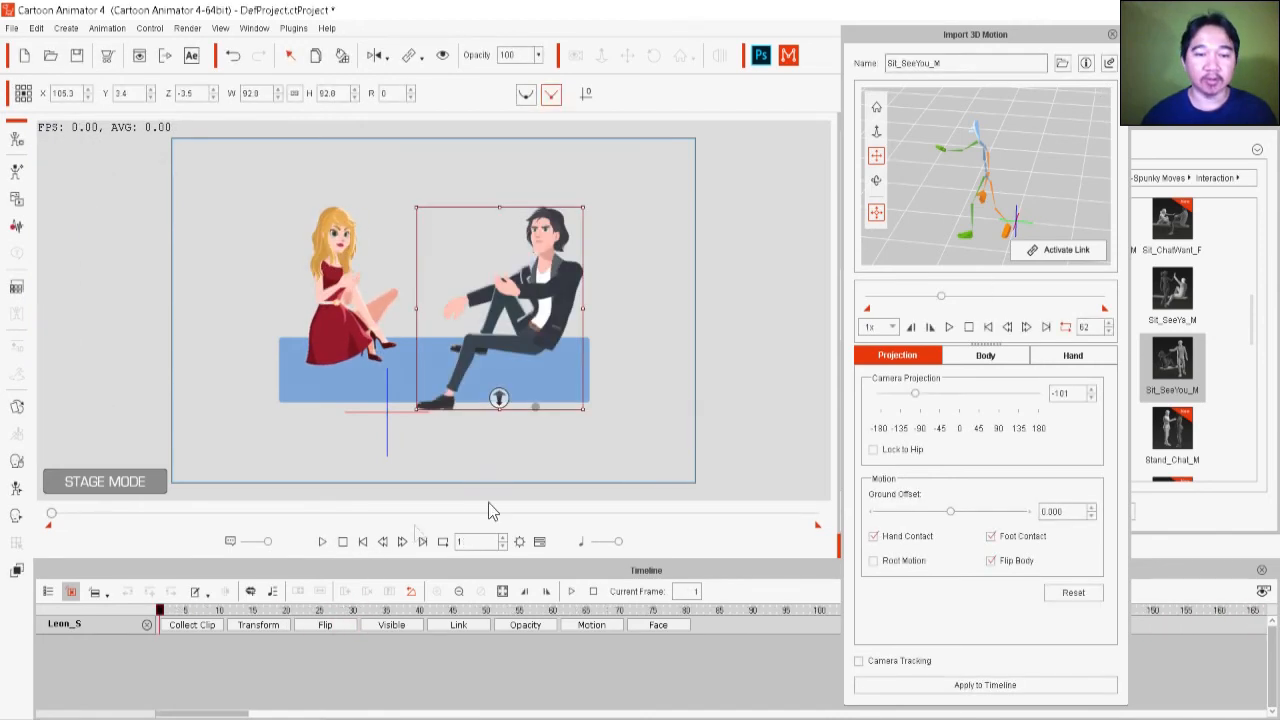
pyautogui.click(1111, 36)
# Step: Show the man's Transform track, add a Transform key around frame 53 and shift him to X 104.3 at frame 65 to improve the hand contact
pyautogui.click(264, 630)
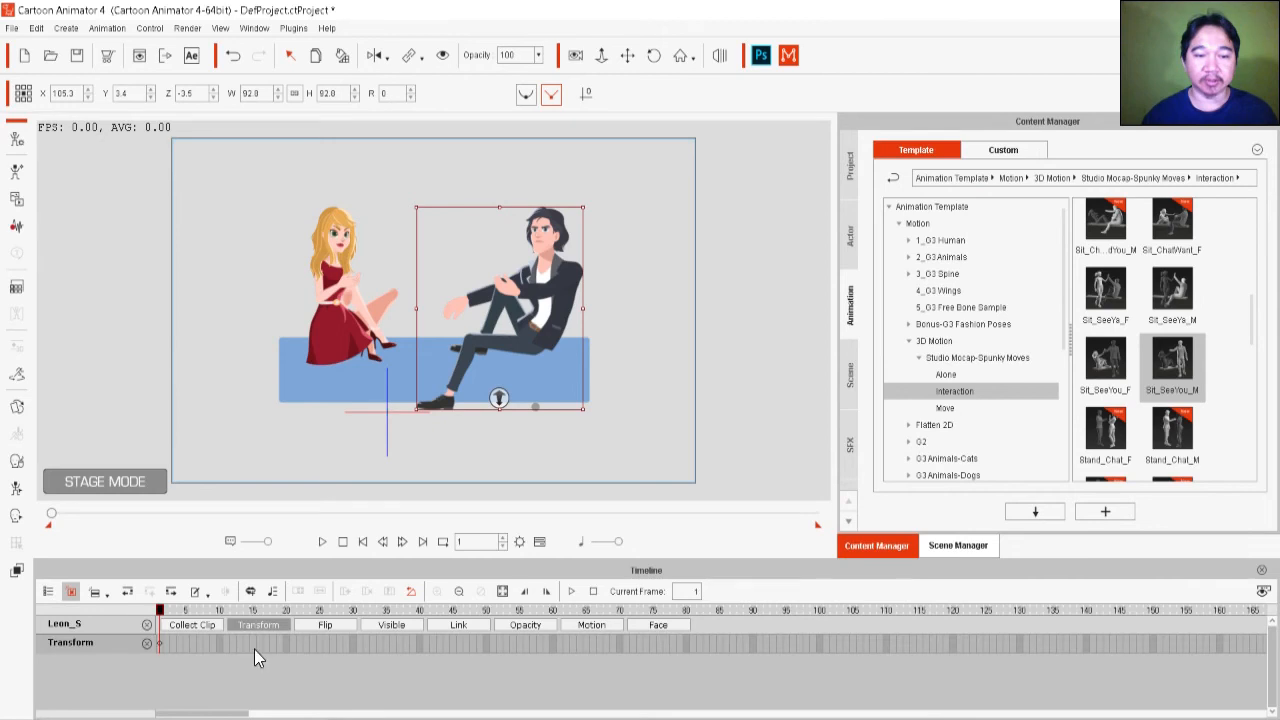
pyautogui.moveTo(256, 611); pyautogui.dragTo(586, 614)
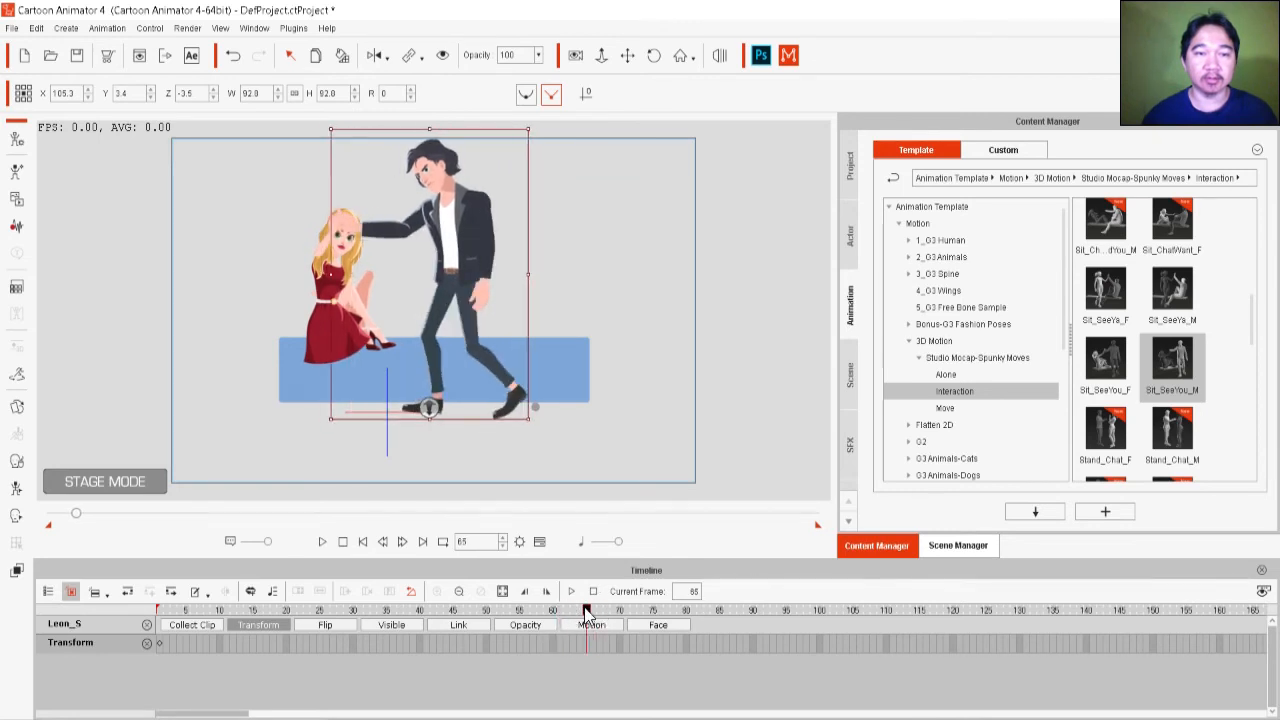
pyautogui.moveTo(468, 289); pyautogui.dragTo(464, 287)
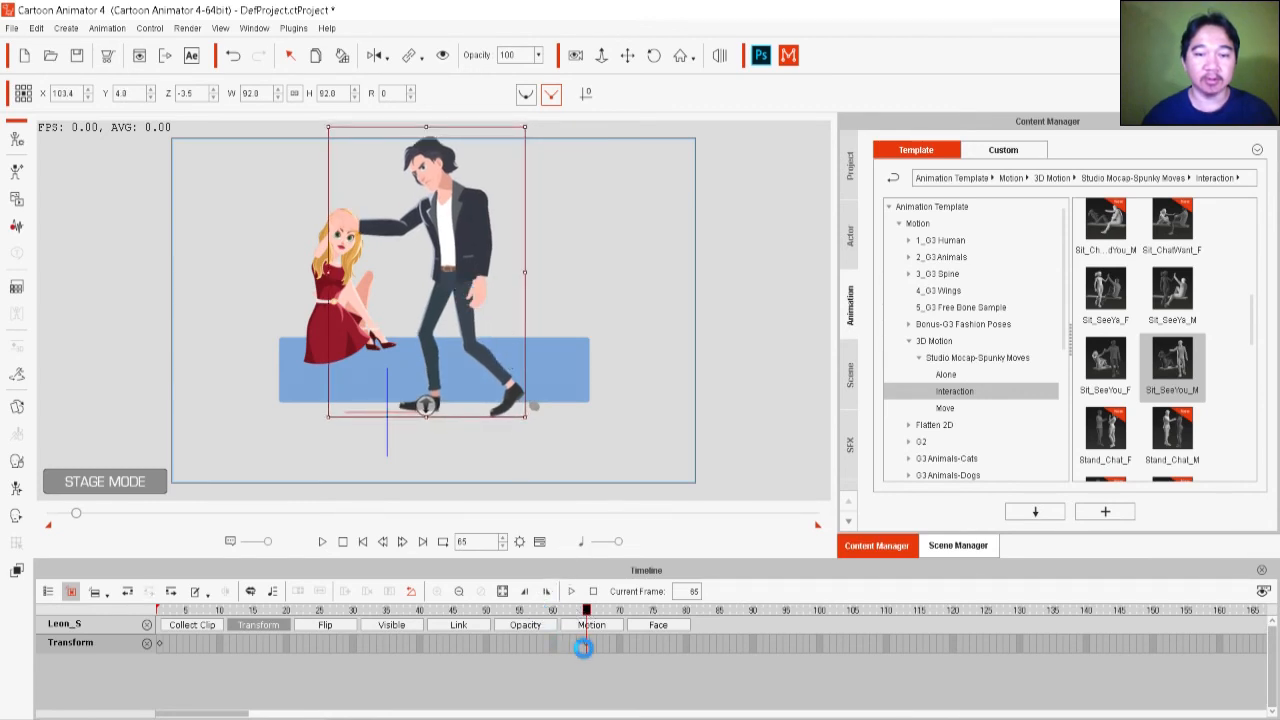
pyautogui.hotkey('ctrl', 'z')
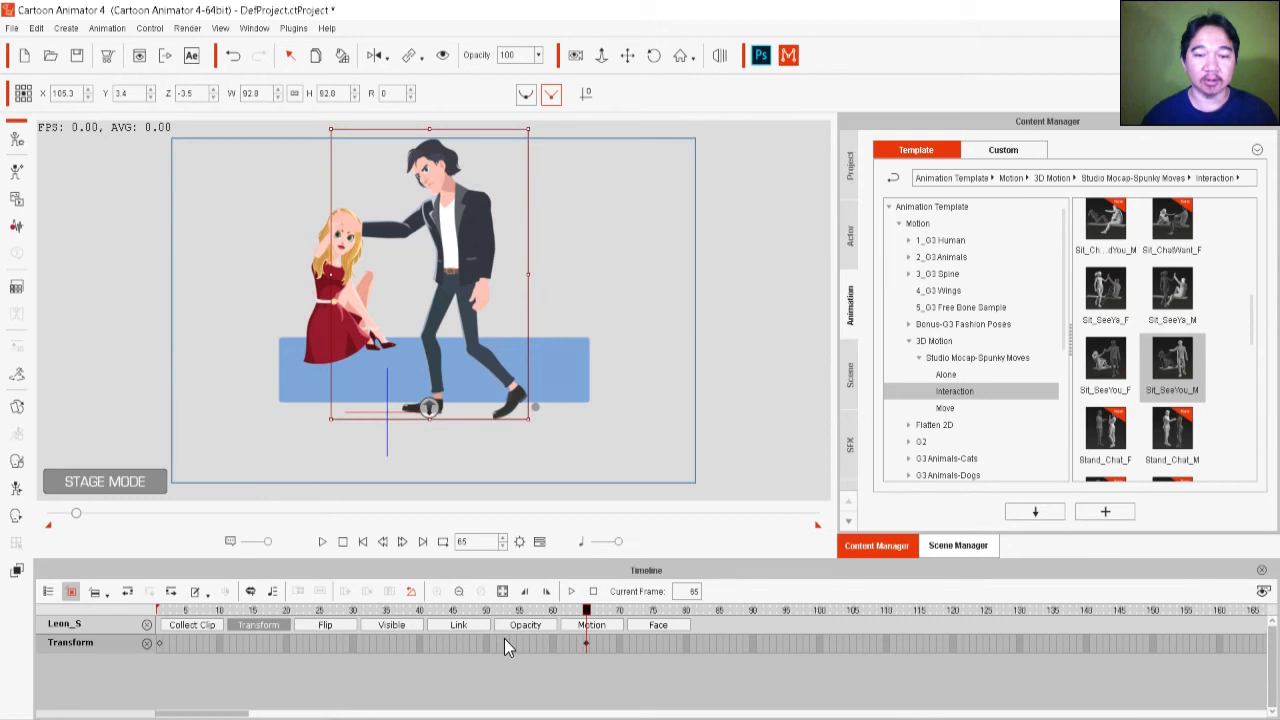
pyautogui.hotkey('ctrl', 'z')
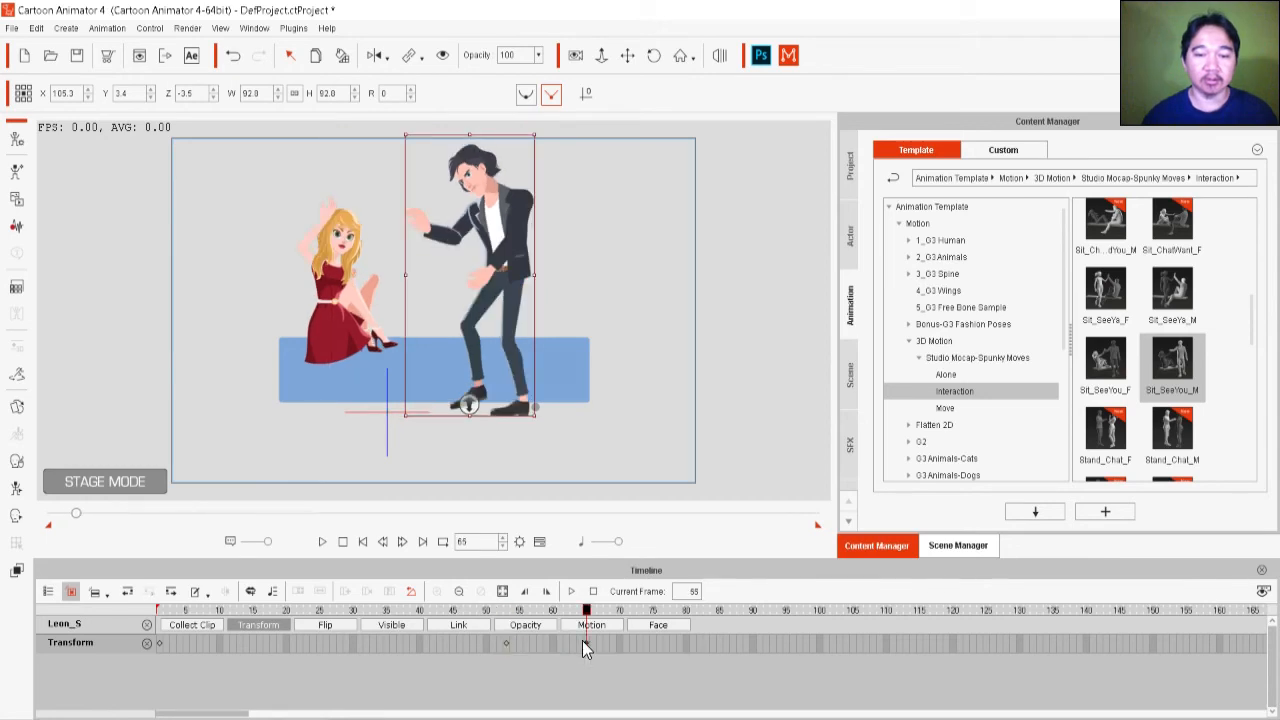
pyautogui.hotkey('ctrl', 'y')
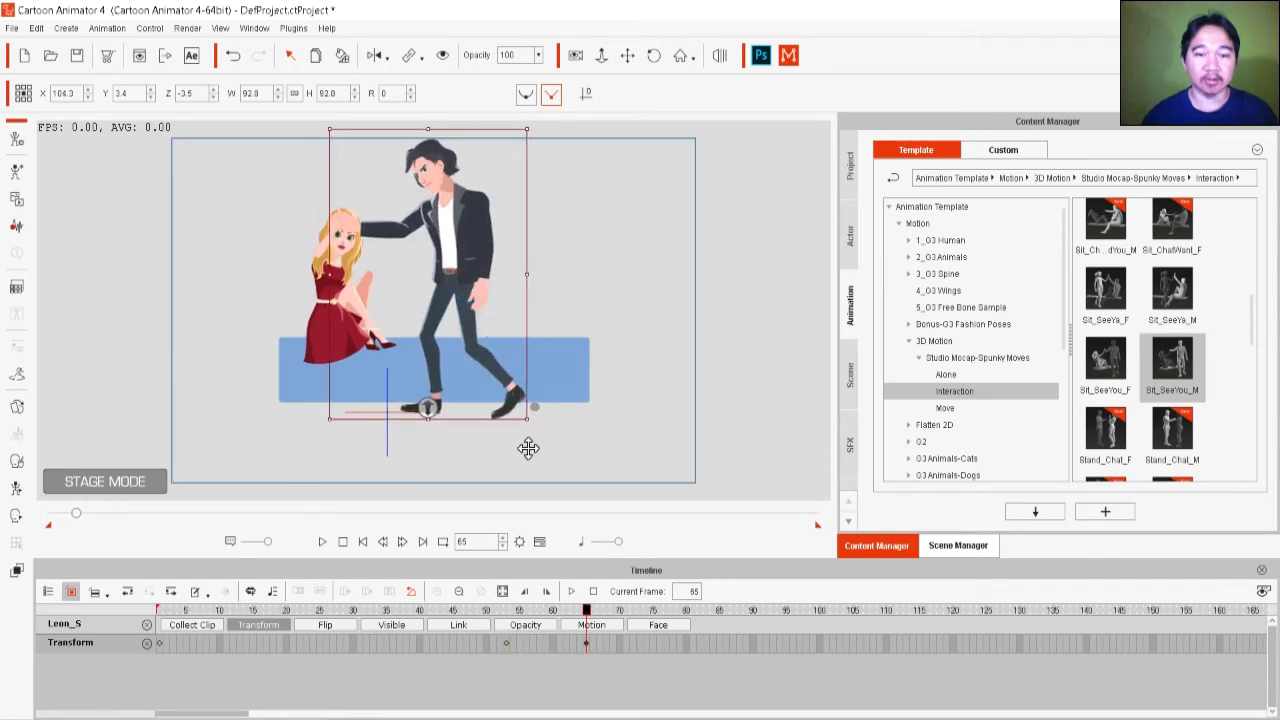
# Step: Replay the scene from the start to check the man's hand contact with the woman's head
pyautogui.click(342, 542)
pyautogui.click(322, 542)
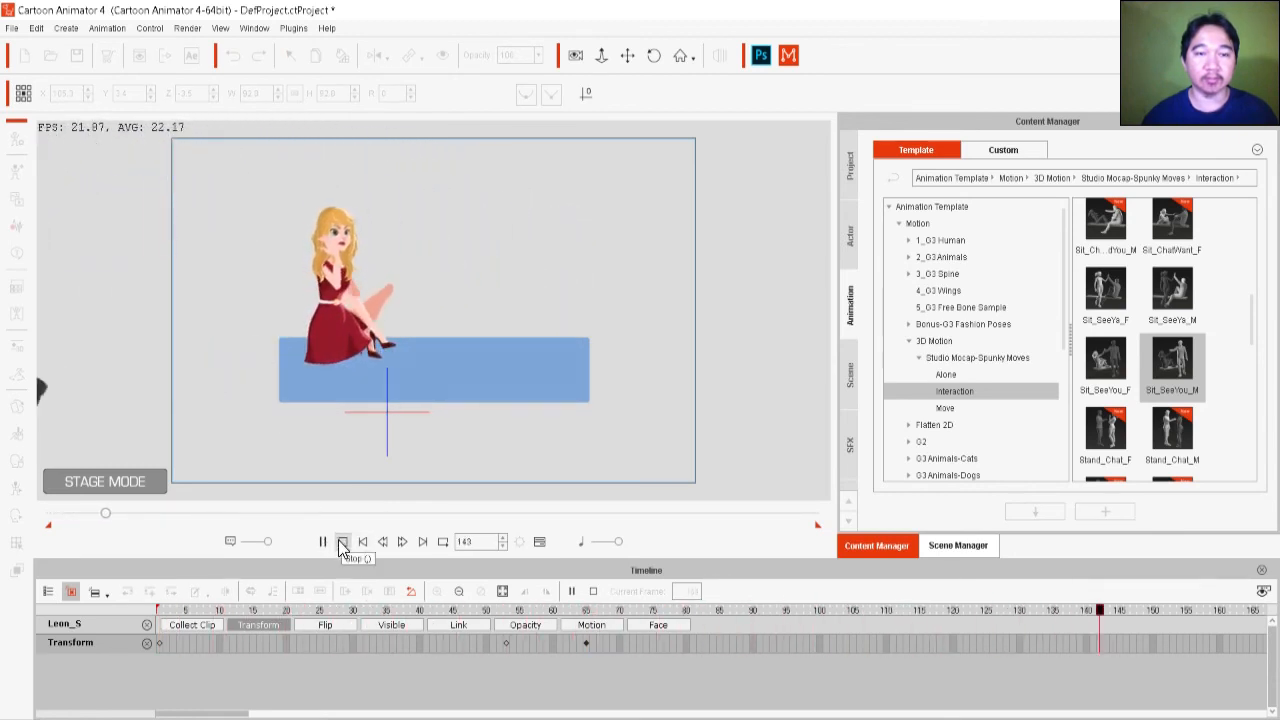
pyautogui.click(342, 542)
pyautogui.click(322, 542)
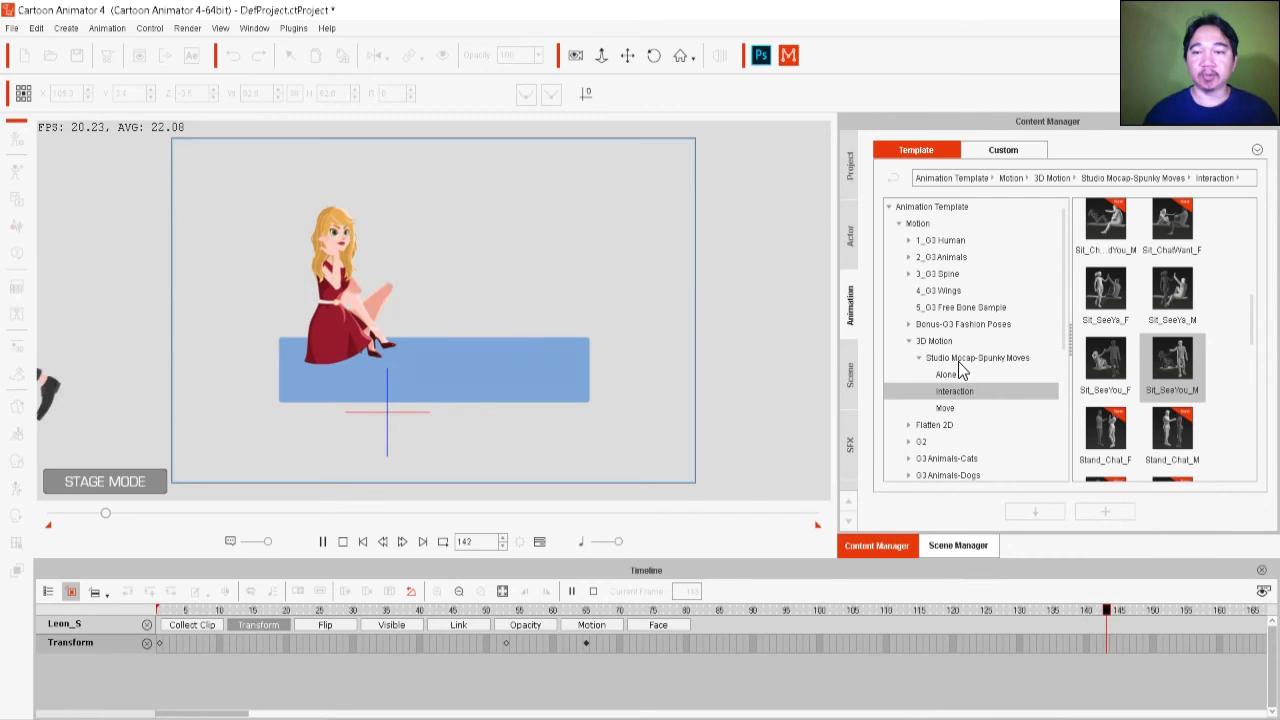
pyautogui.press('space')
# Step: Try a playback range ending at frame 75 and play back the start of the interaction
pyautogui.click(653, 610)
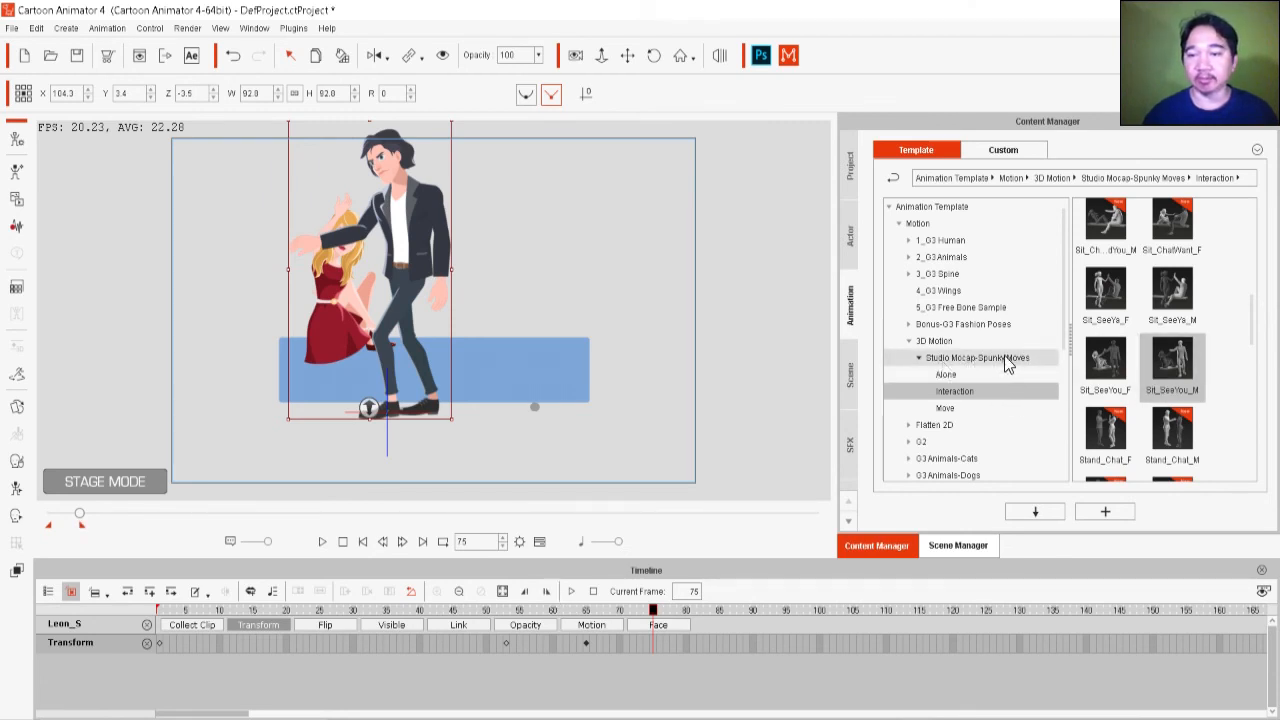
pyautogui.click(962, 393)
pyautogui.click(343, 541)
pyautogui.click(321, 542)
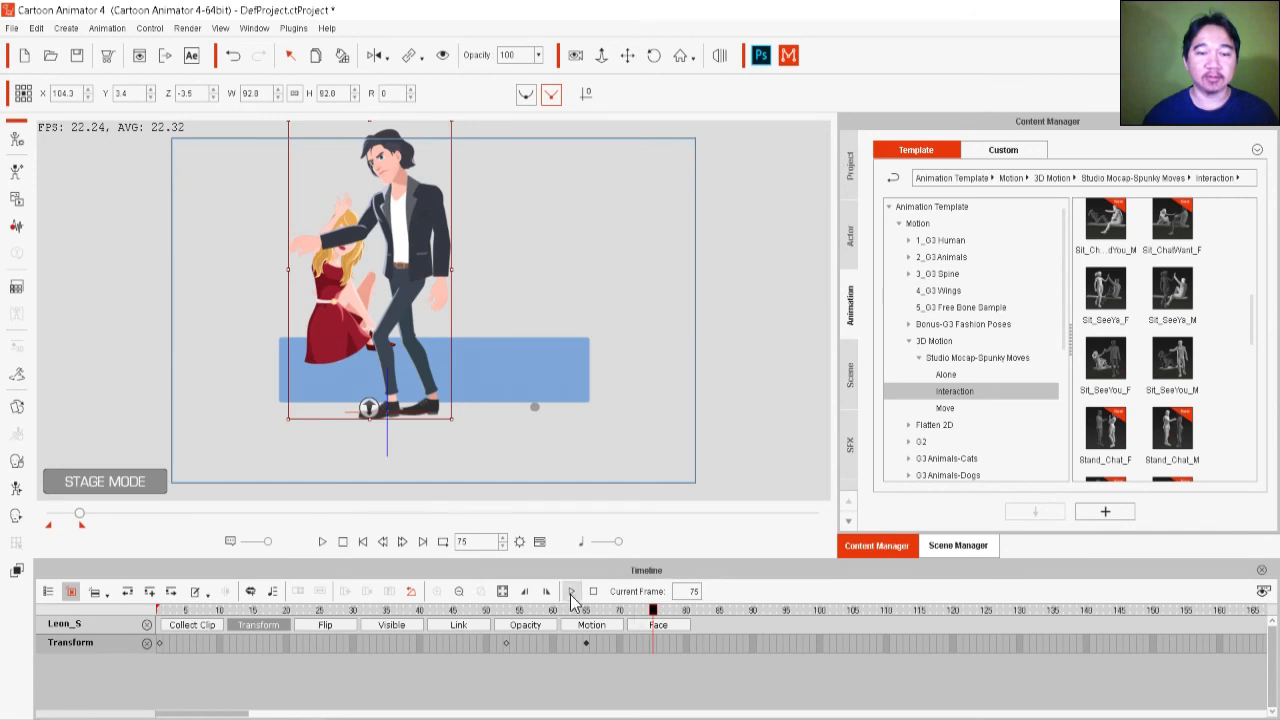
# Step: Set the playback range to end at frame 131 and replay the interaction in a loop
pyautogui.moveTo(654, 609); pyautogui.dragTo(580, 609)
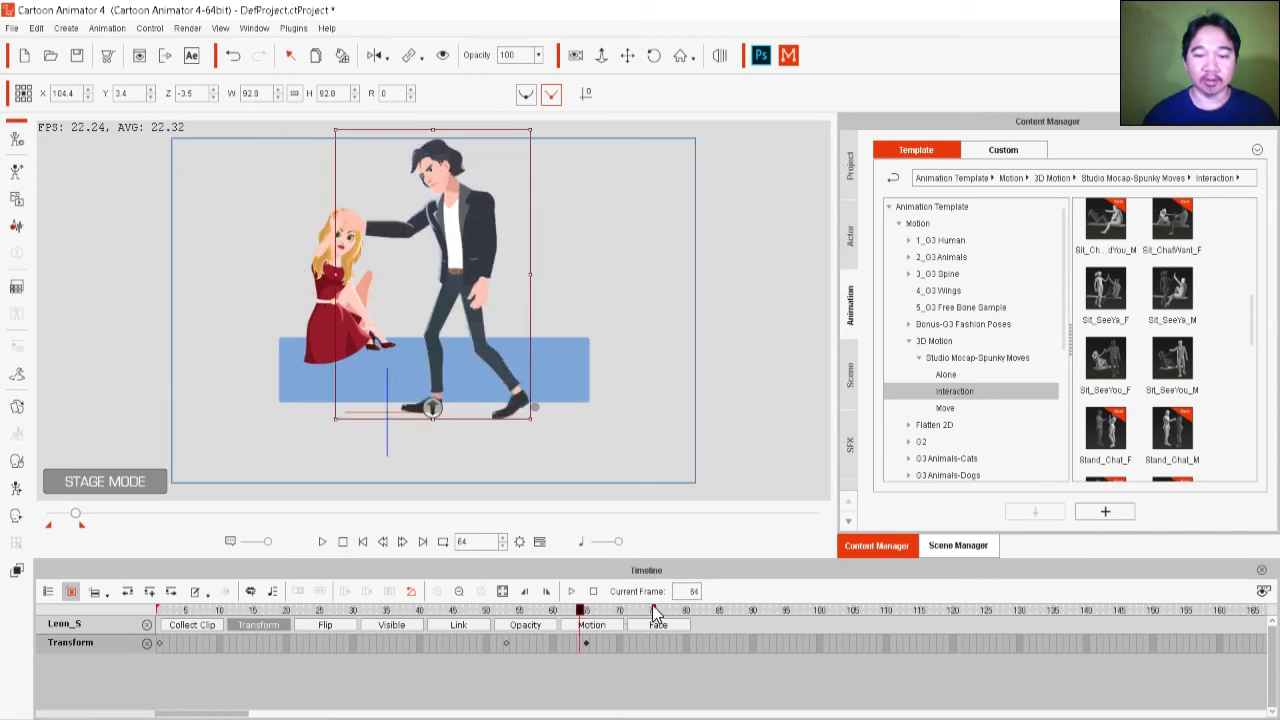
pyautogui.click(362, 541)
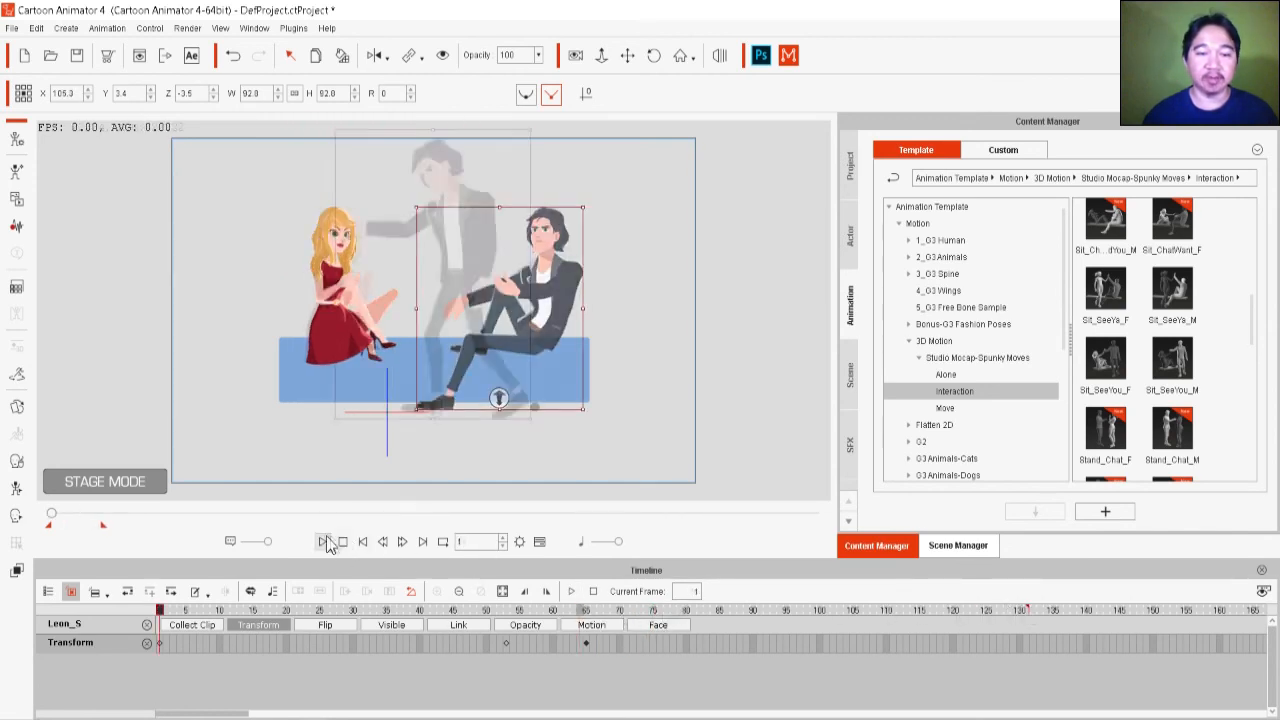
pyautogui.click(321, 542)
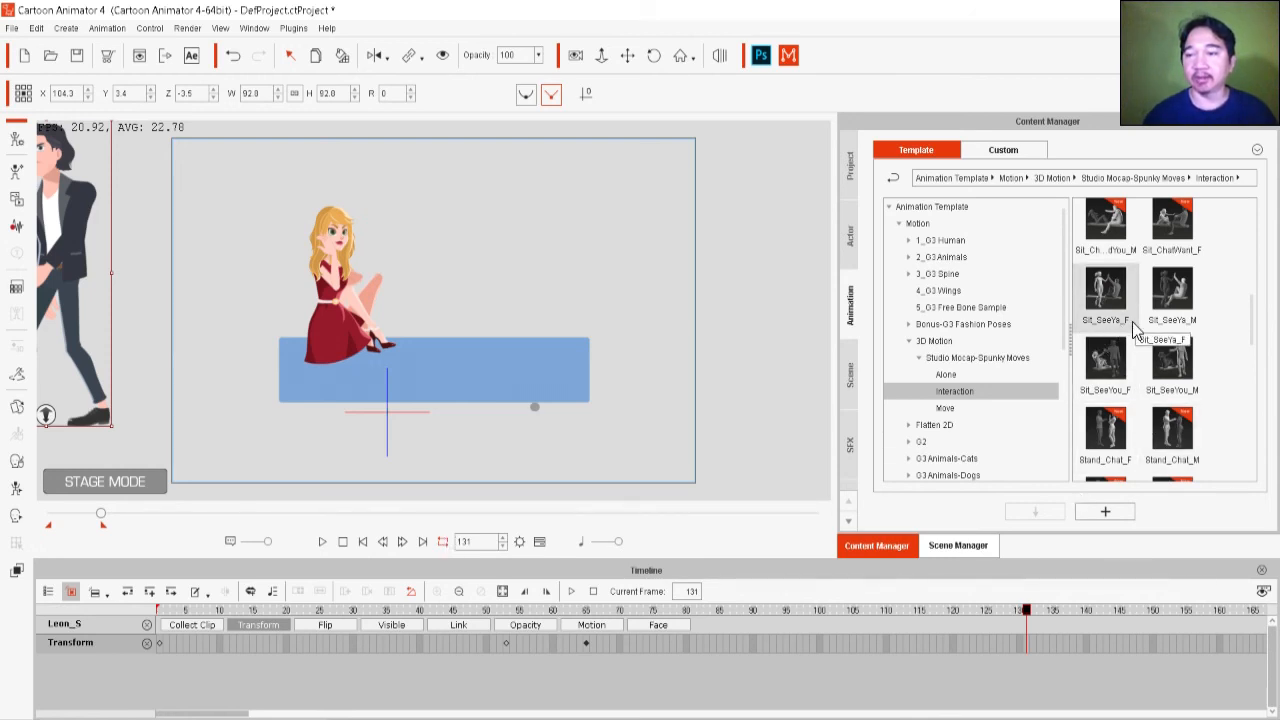
pyautogui.click(322, 541)
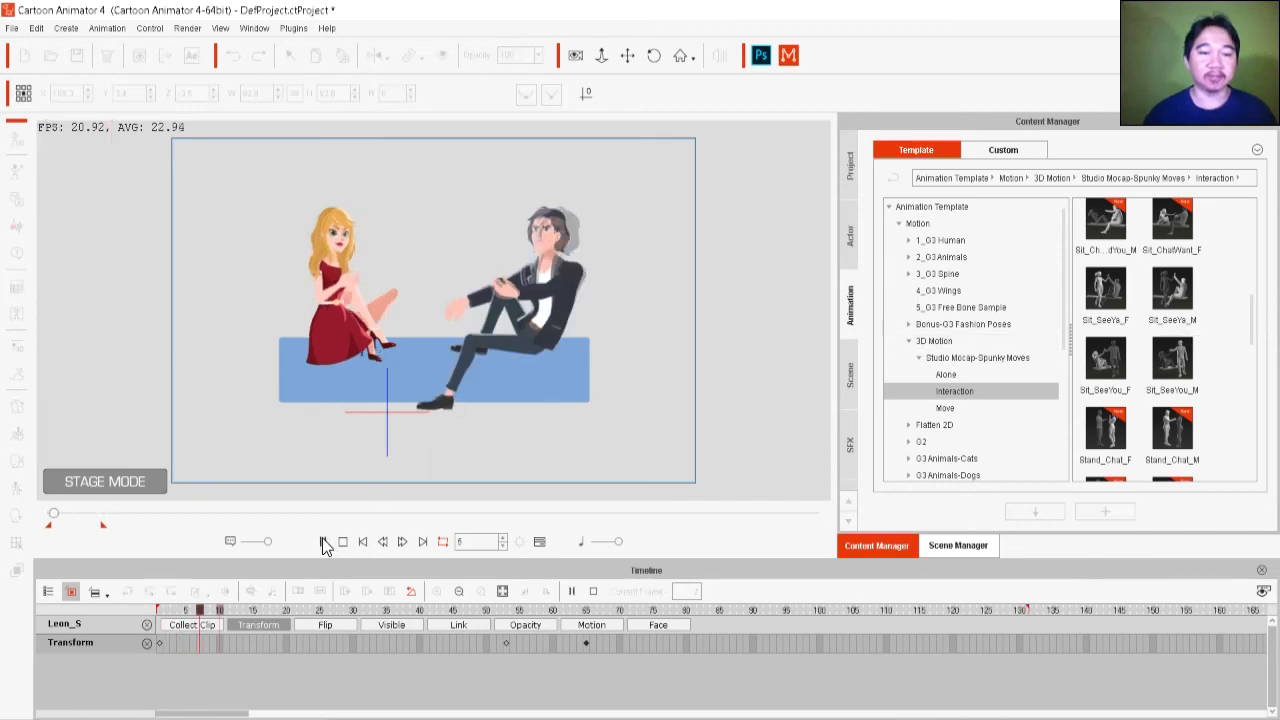